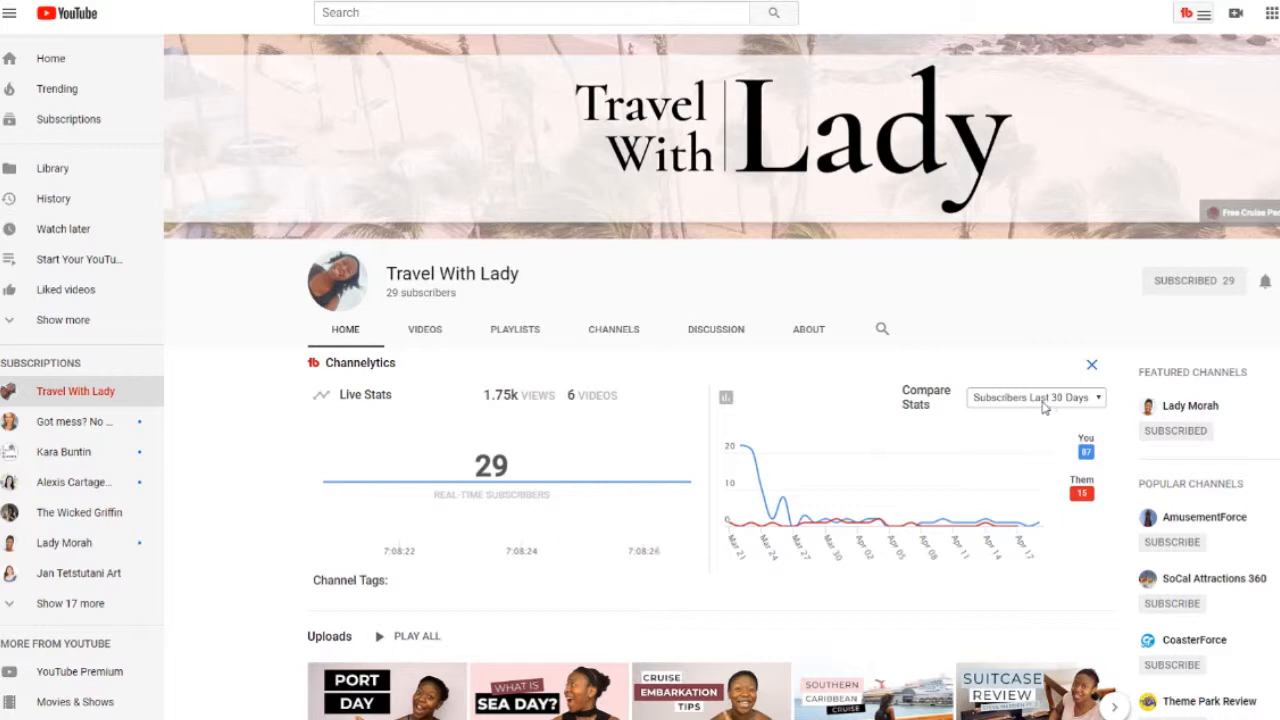
# - Compare the Travel With Lady channel's last 30 days of subscribers, views and videos in Channelytics and check its live view and video totals
pyautogui.moveTo(743, 455)
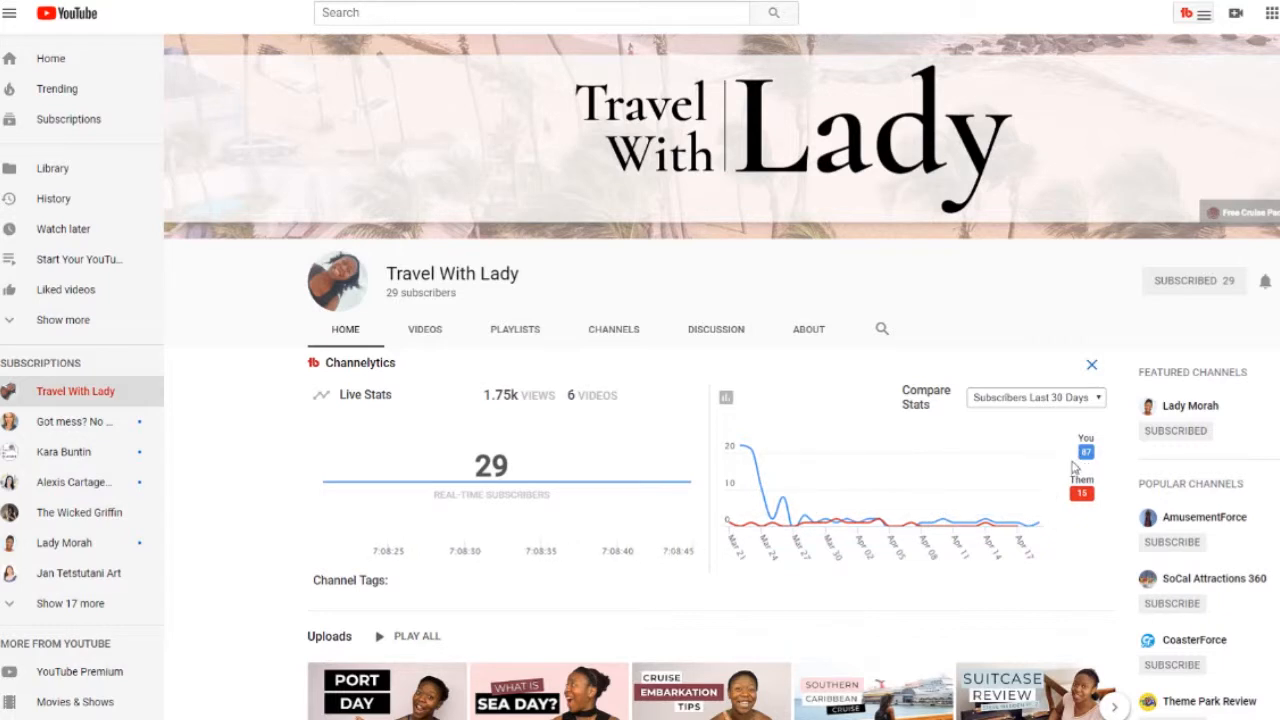
pyautogui.click(1058, 401)
pyautogui.click(1062, 432)
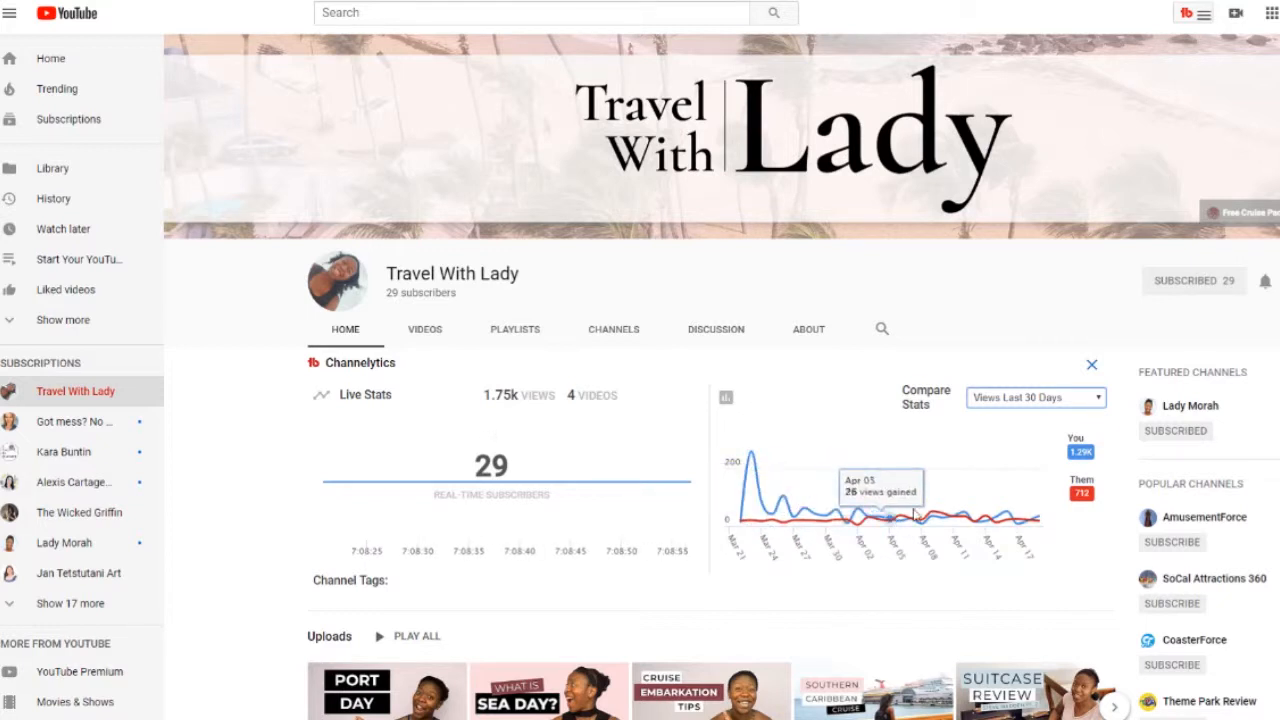
pyautogui.click(1060, 399)
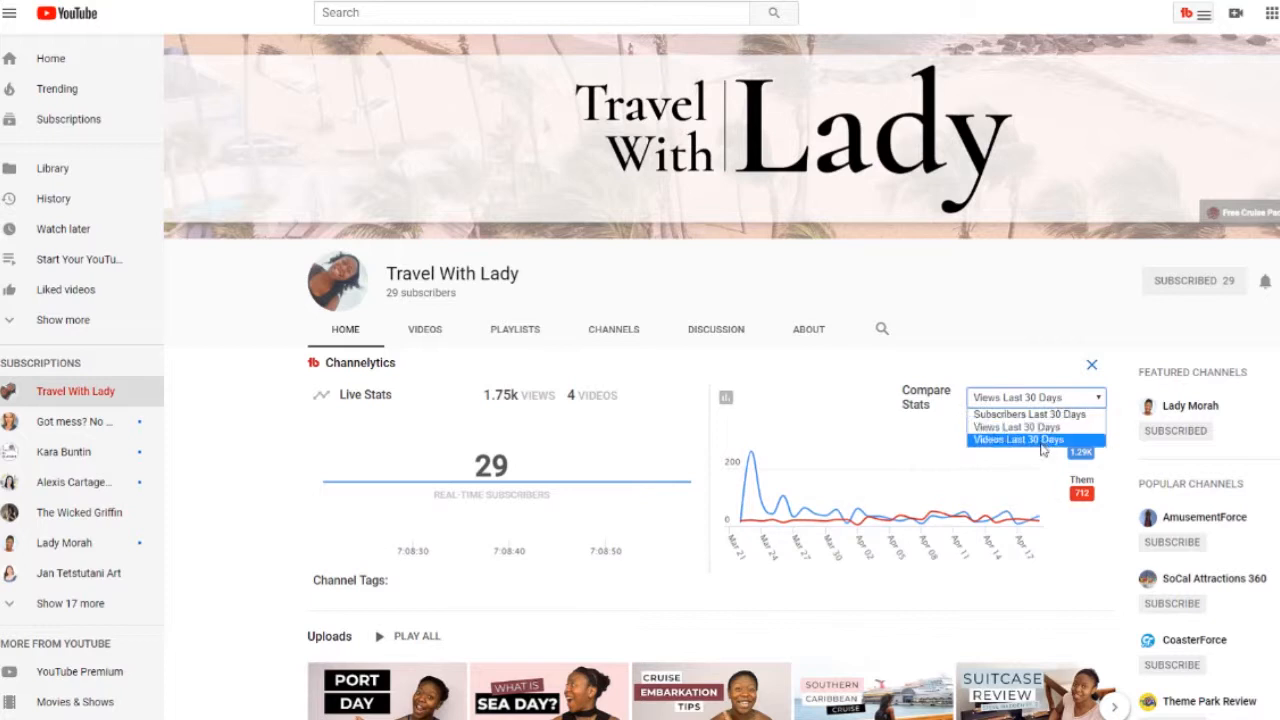
pyautogui.click(1040, 441)
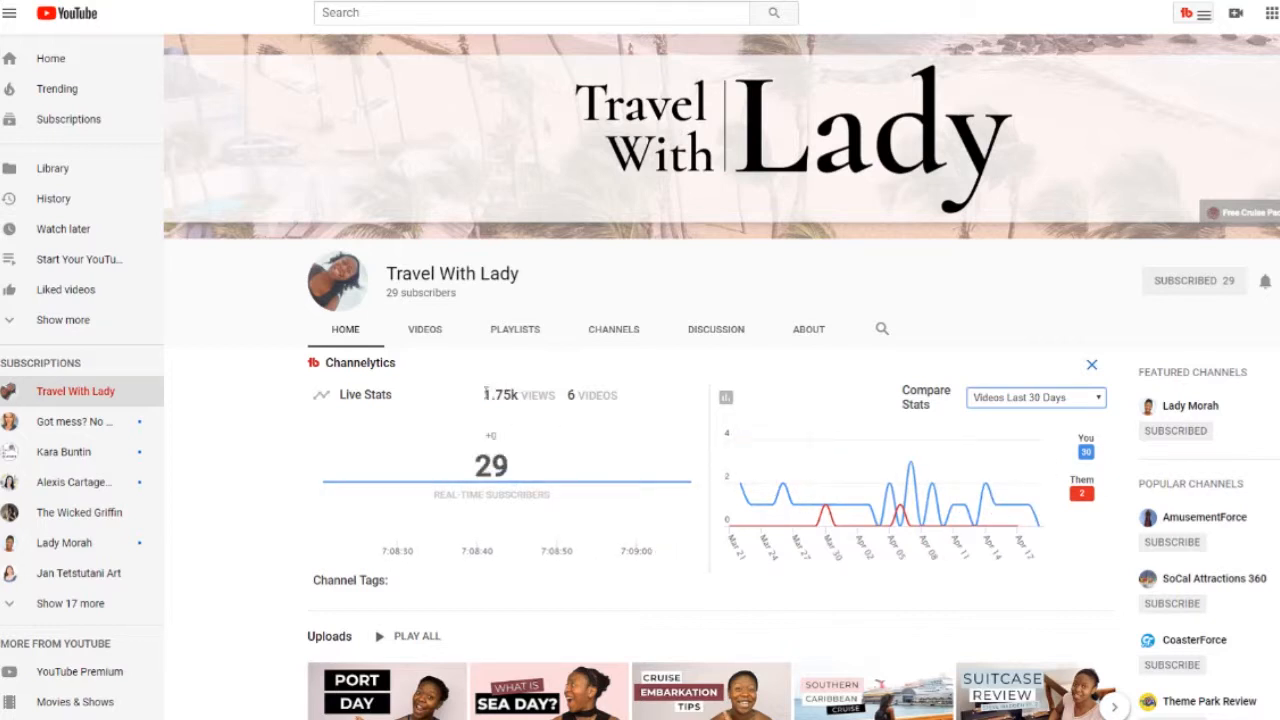
pyautogui.moveTo(485, 394); pyautogui.dragTo(512, 395)
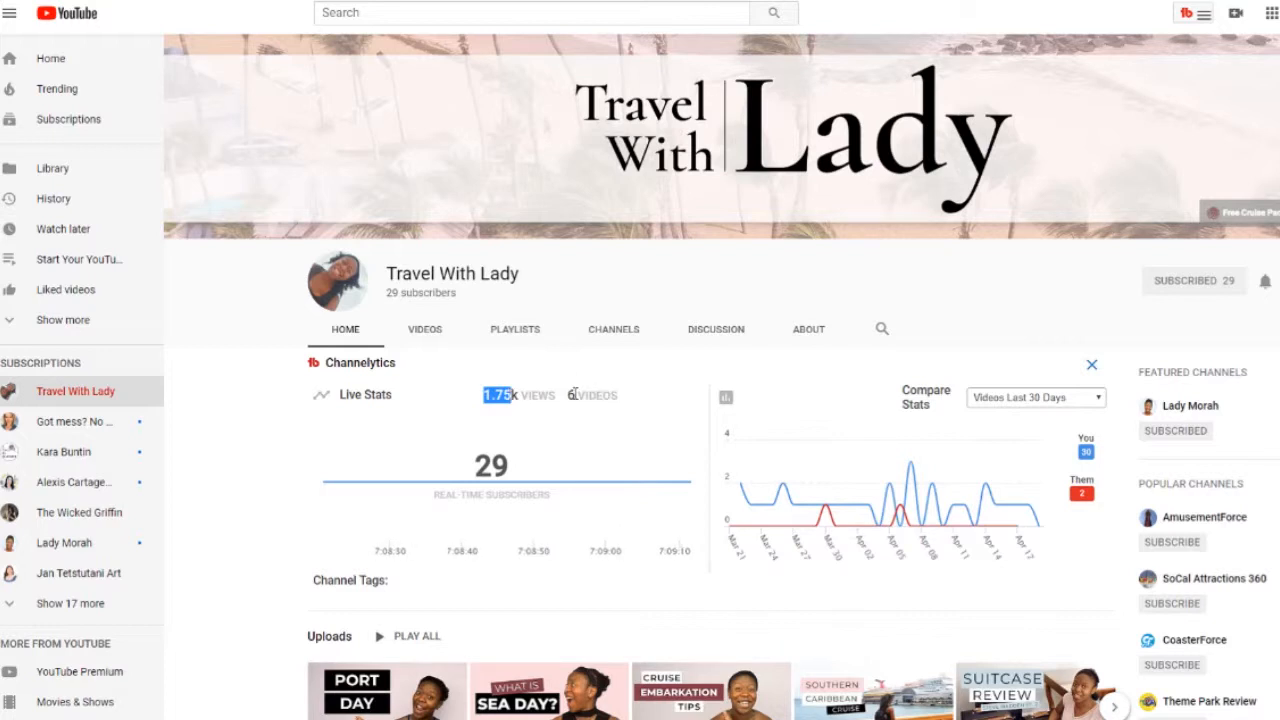
pyautogui.moveTo(566, 395); pyautogui.dragTo(580, 395)
pyautogui.click(815, 391)
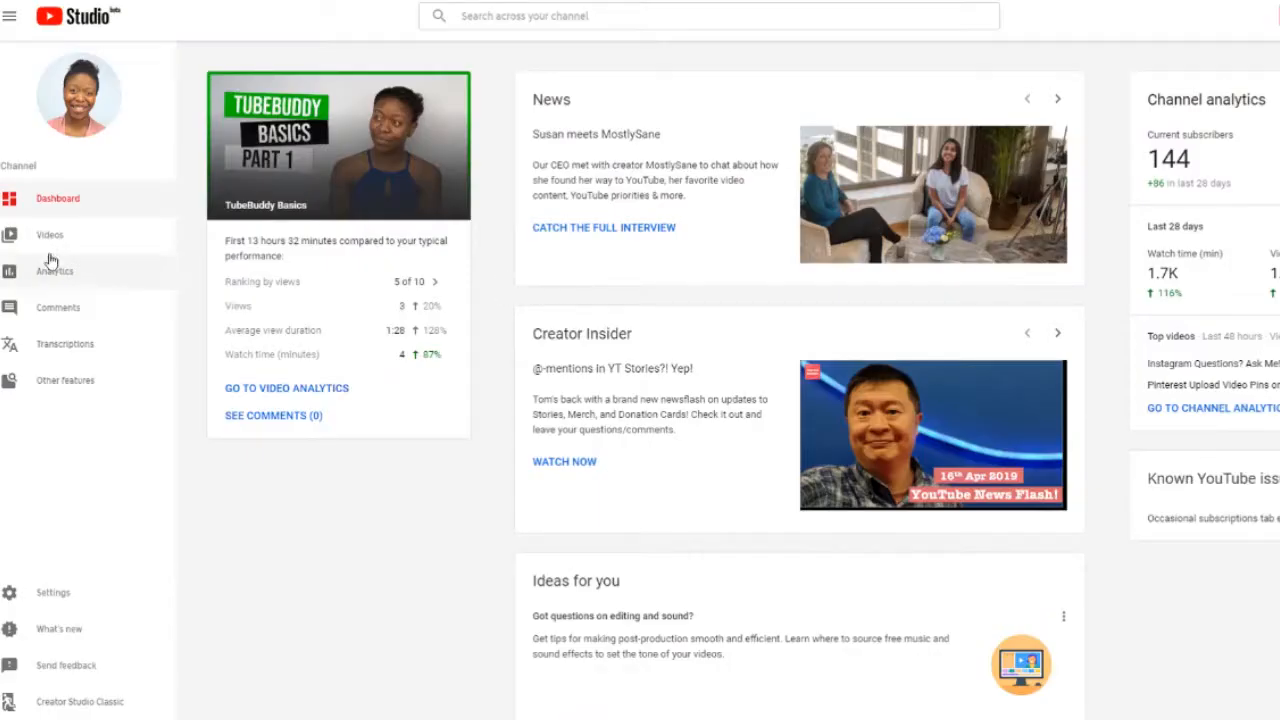
# - Open the details of the video "YouTube Subscribe Button - YouTube for Business" from the channel's uploads
pyautogui.click(43, 248)
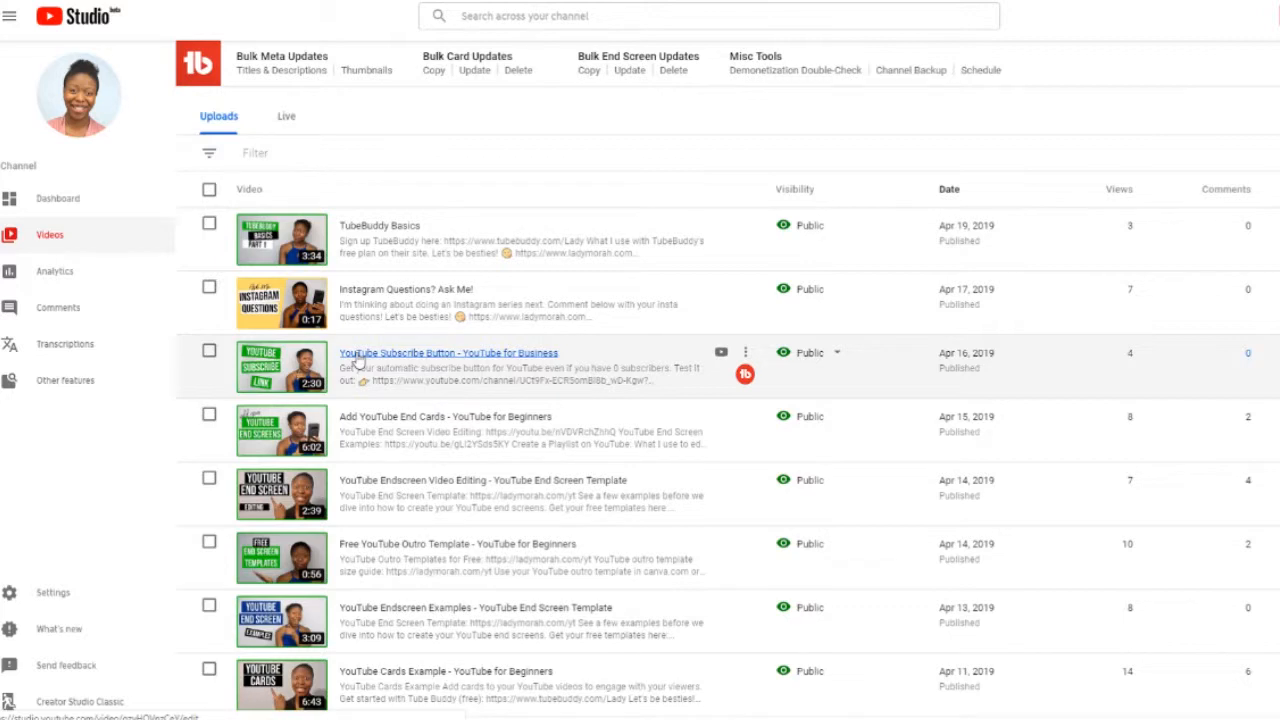
pyautogui.click(357, 358)
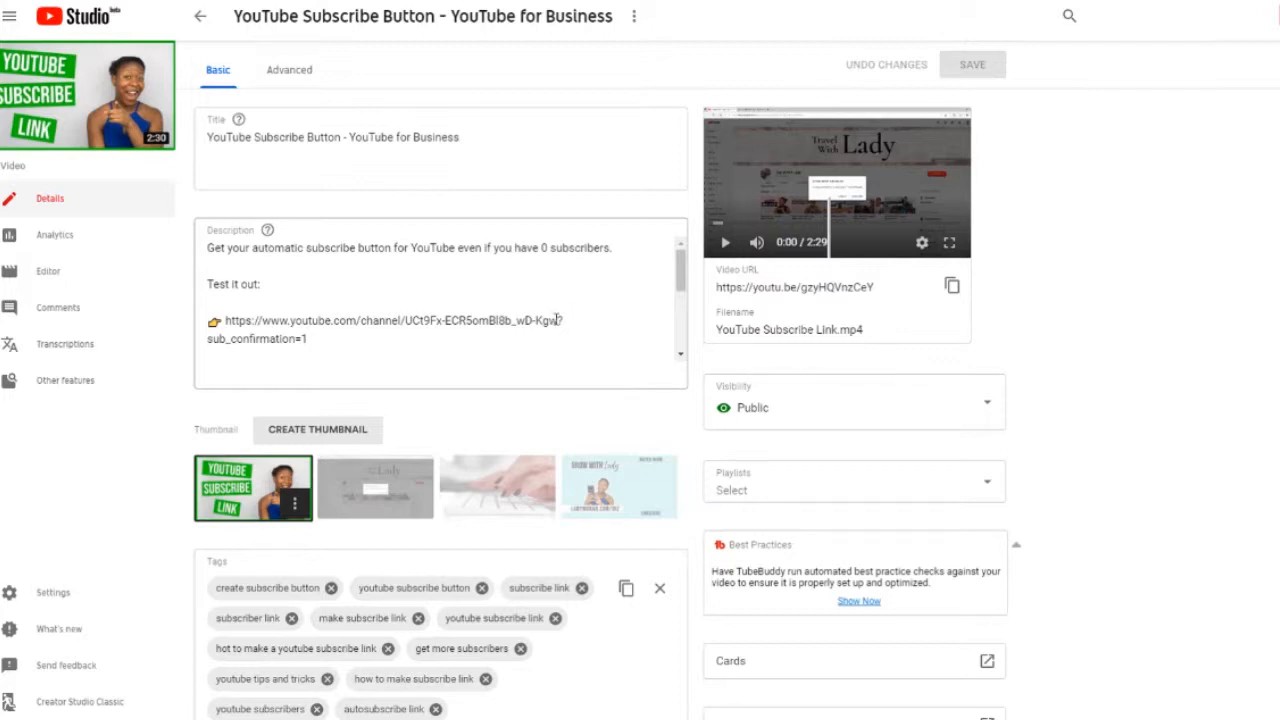
# - Sort the video's tags with TubeBuddy so that "quick subscribe link" comes first, and apply the new order
pyautogui.scroll(-5, 1041, 349)
pyautogui.scroll(1, 1041, 349)
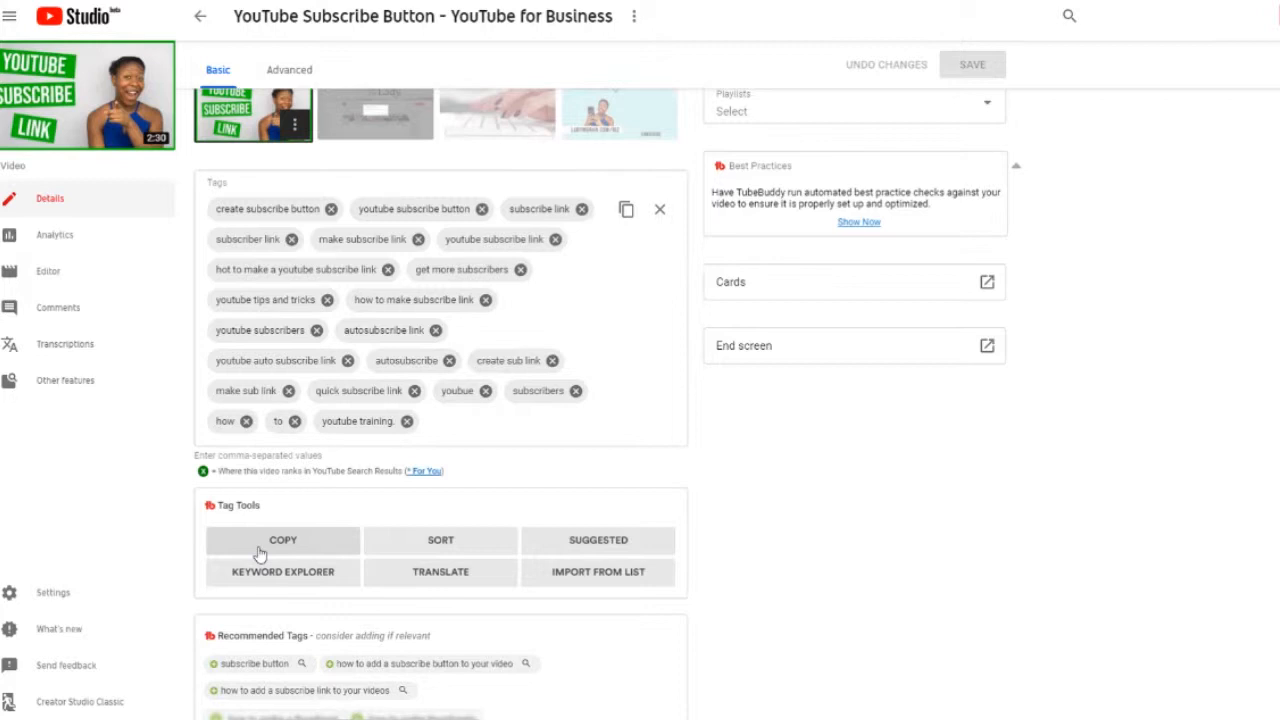
pyautogui.click(457, 552)
pyautogui.moveTo(615, 171); pyautogui.dragTo(660, 226)
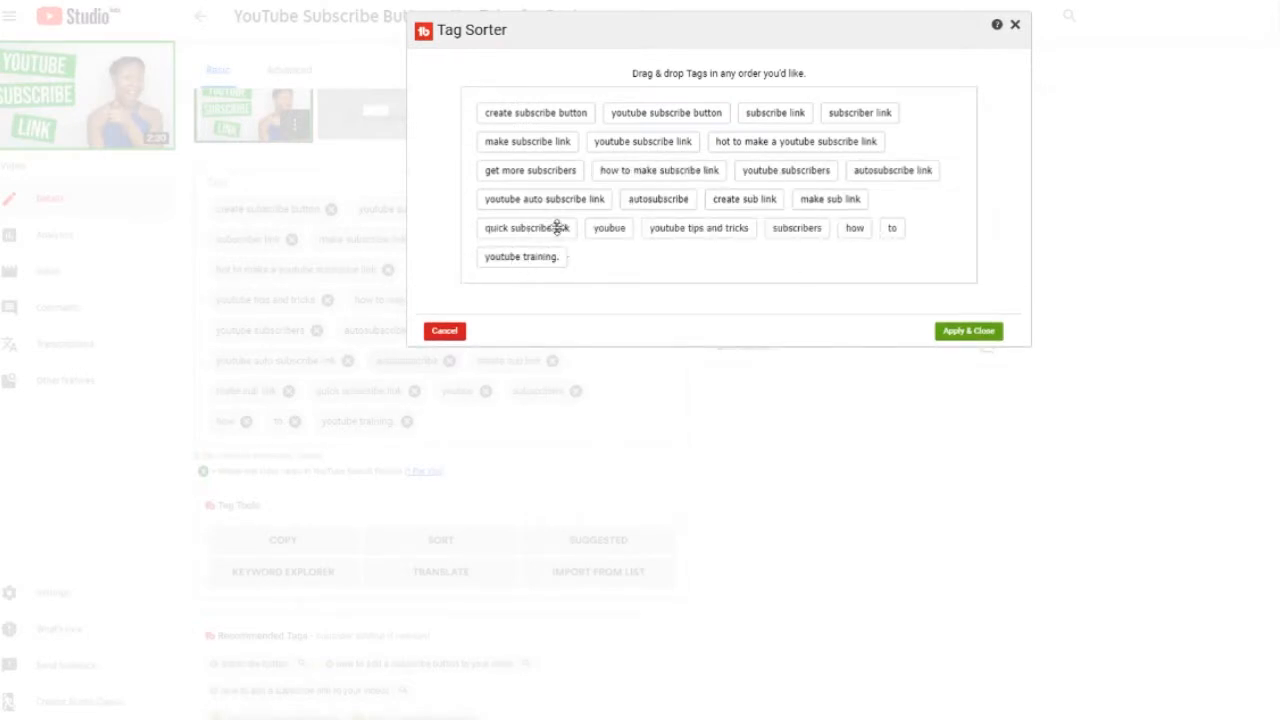
pyautogui.moveTo(551, 226); pyautogui.dragTo(530, 113)
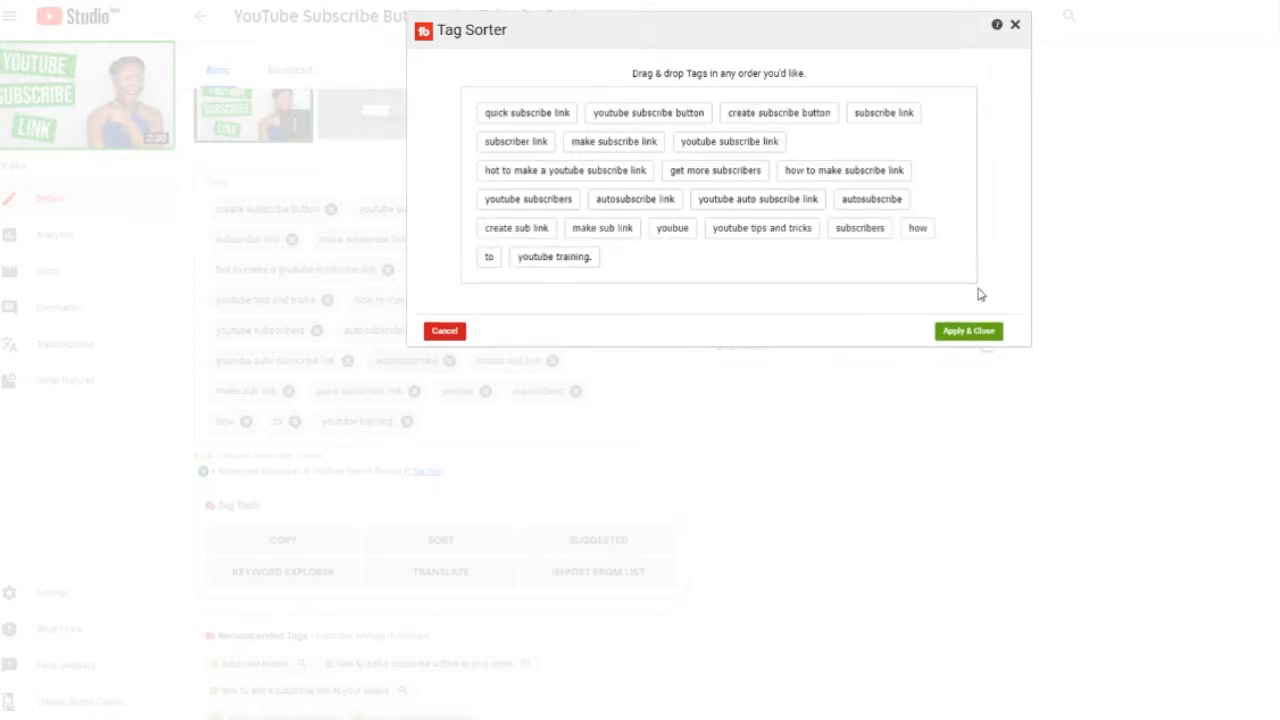
pyautogui.click(965, 331)
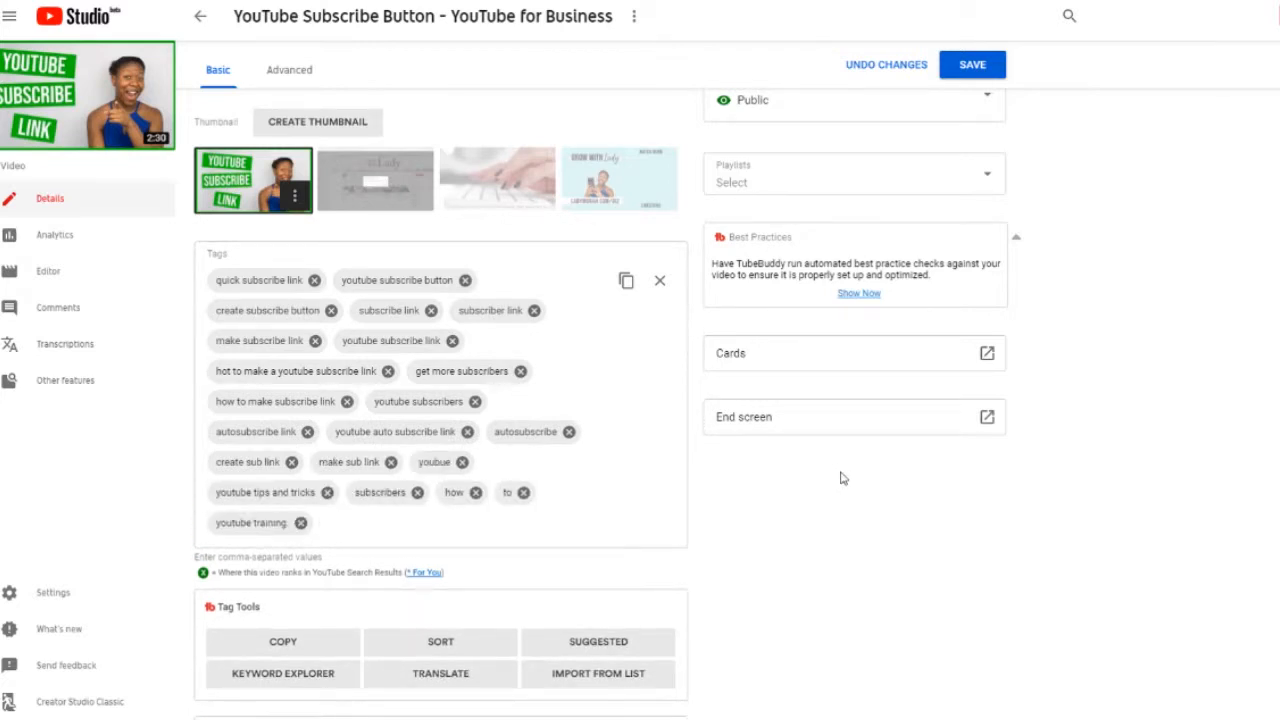
# - Add the suggested search tag "subscribe button" to the video from TubeBuddy's Suggested Tags
pyautogui.scroll(-2, 840, 478)
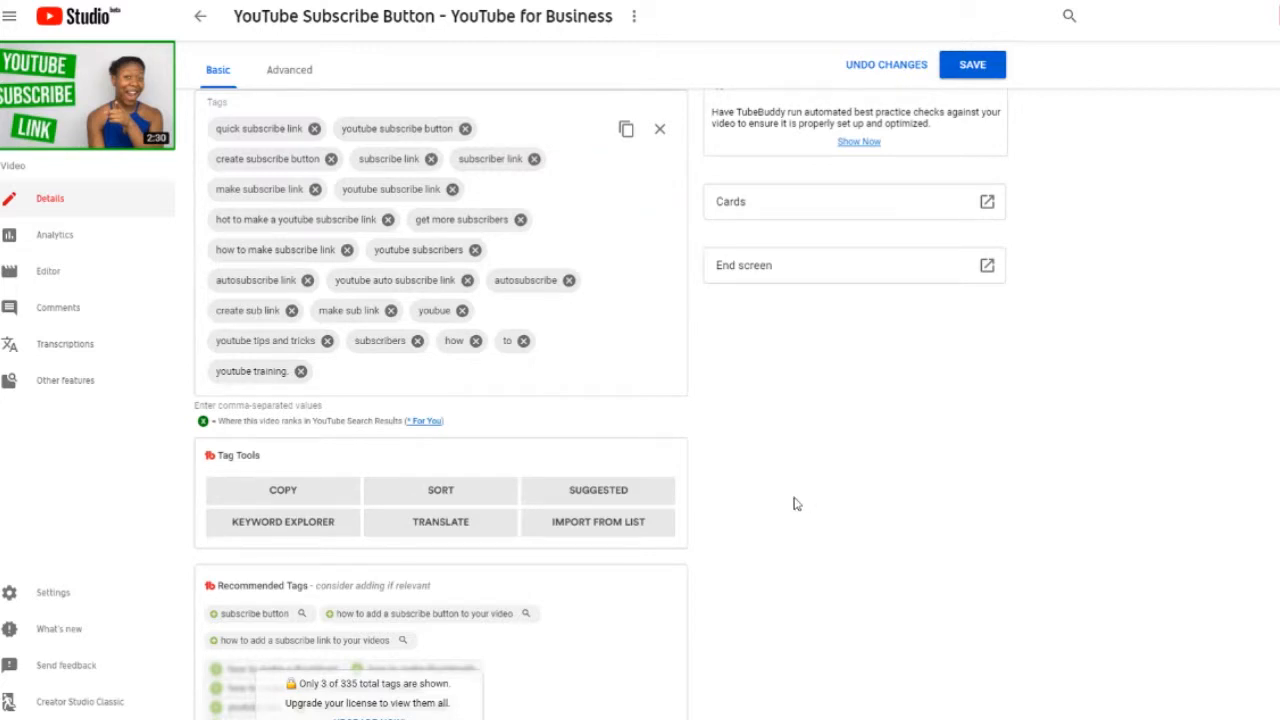
pyautogui.click(567, 491)
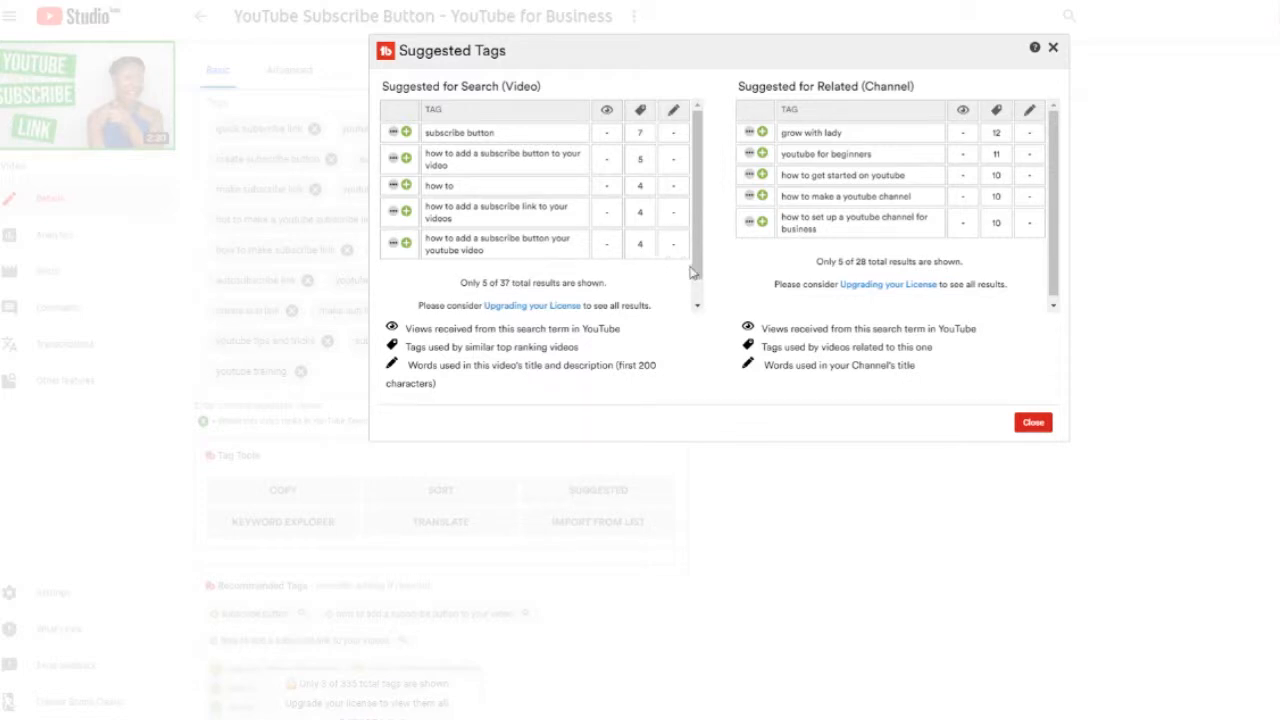
pyautogui.scroll(-1, 690, 300)
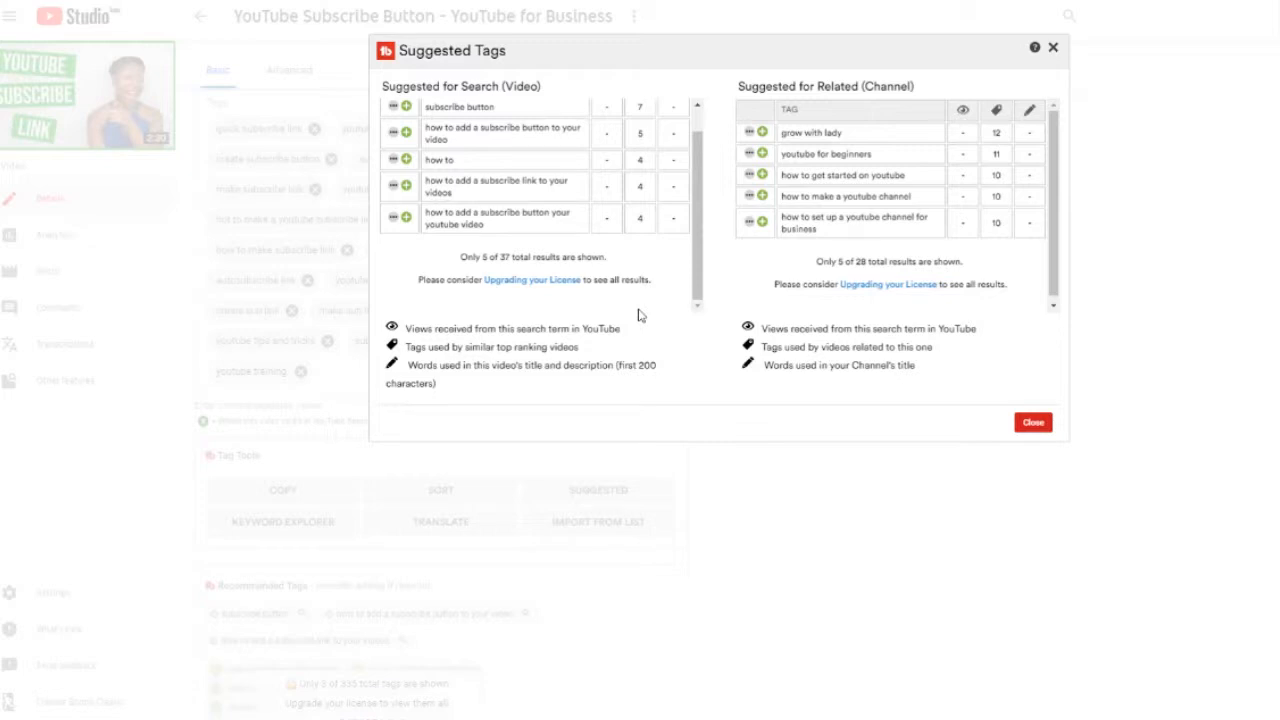
pyautogui.scroll(2, 640, 310)
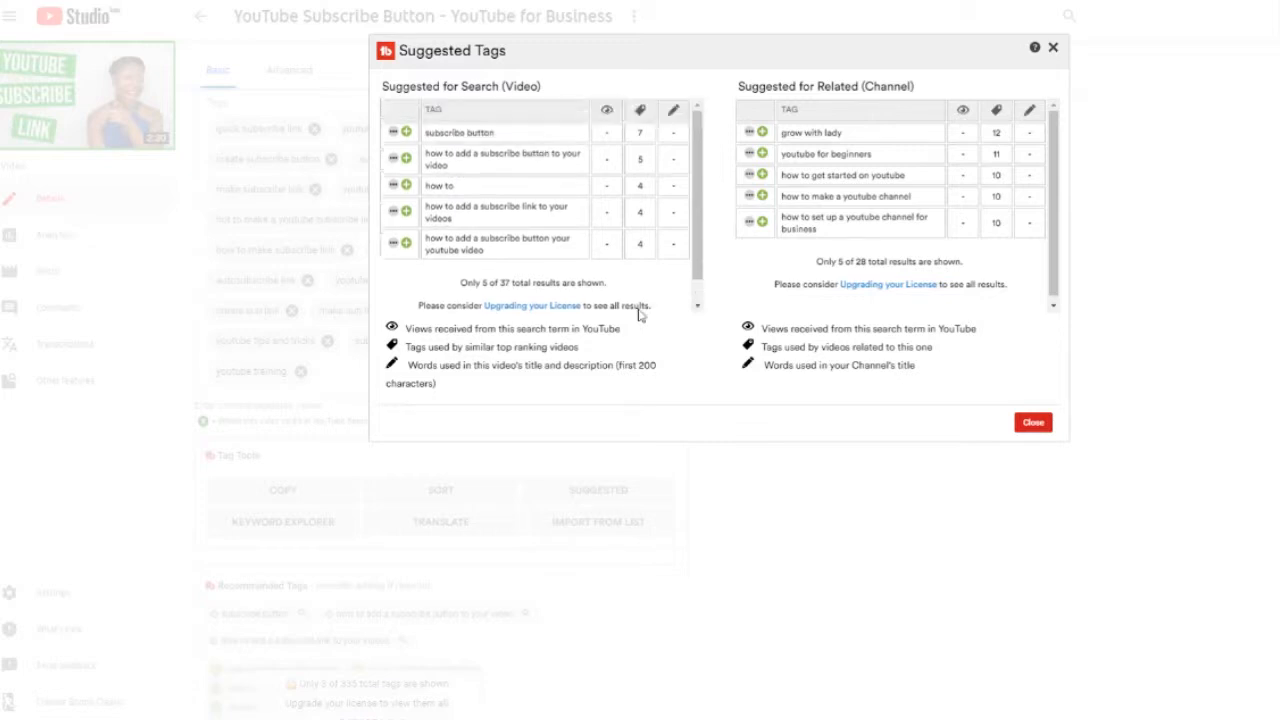
pyautogui.click(406, 133)
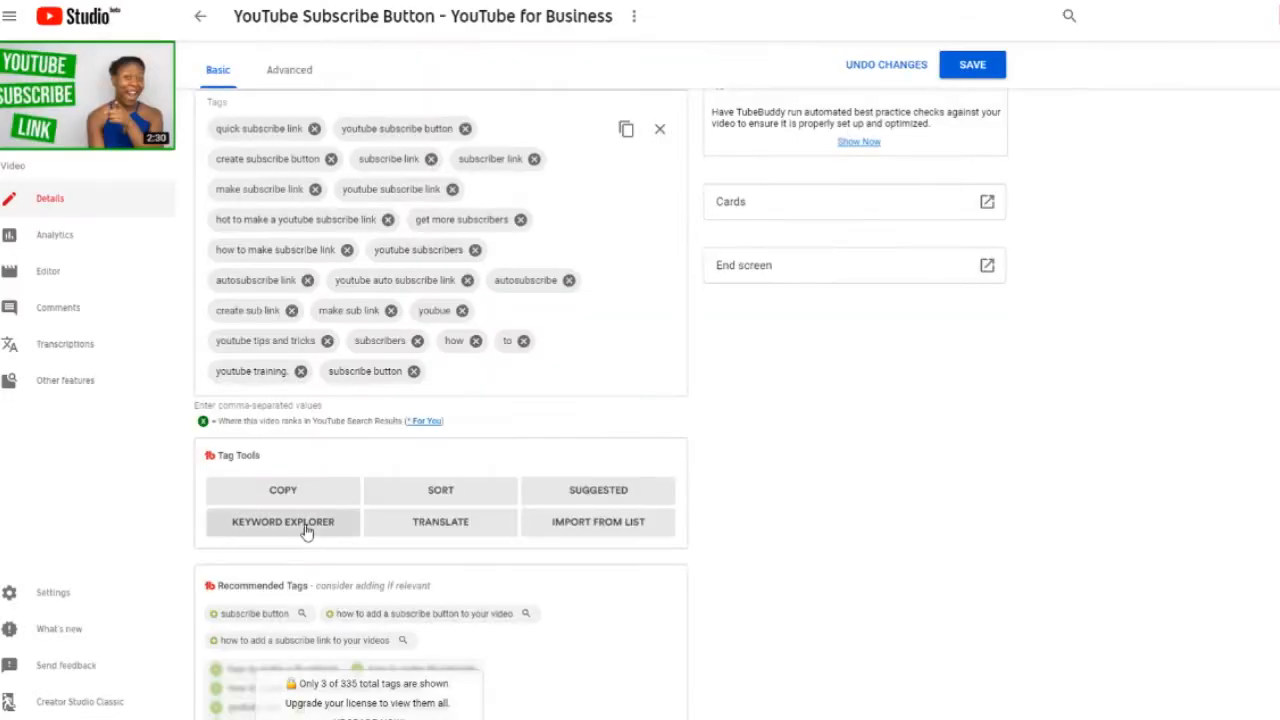
# - Explore the keyword "youtube tips" in TubeBuddy's Keyword Explorer
pyautogui.click(308, 522)
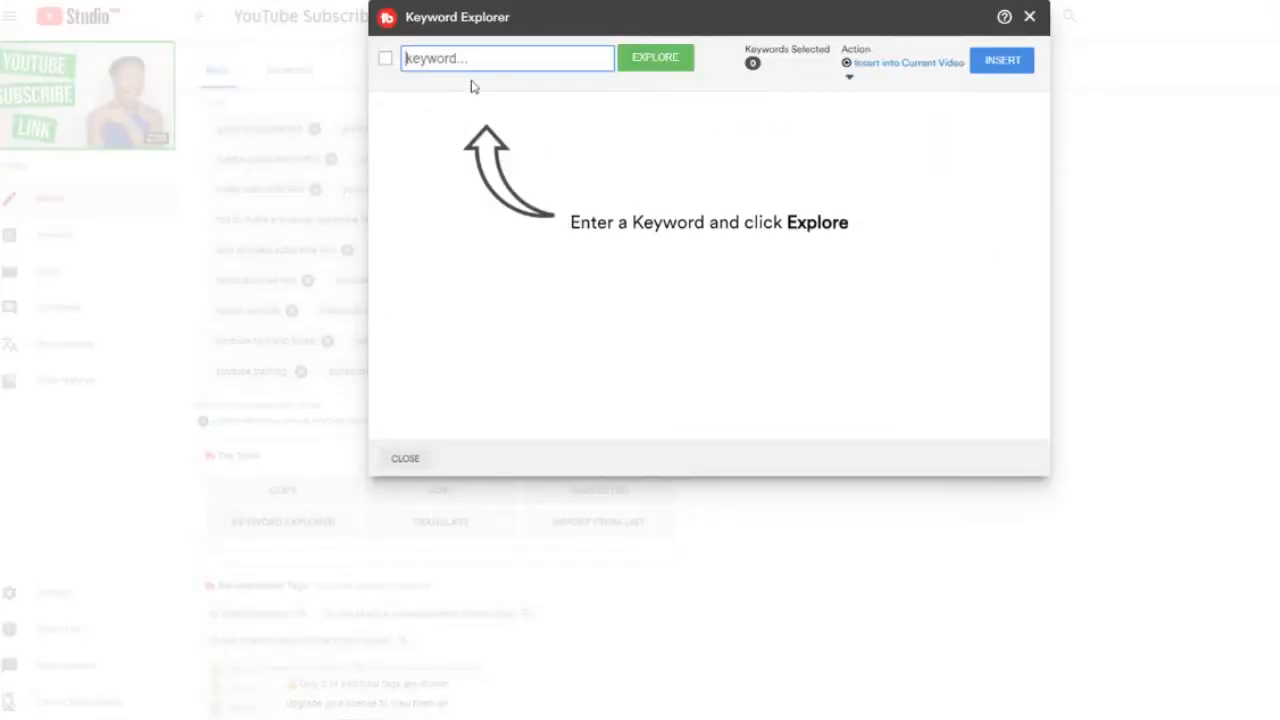
pyautogui.write('youtube tips')
pyautogui.press('Return')
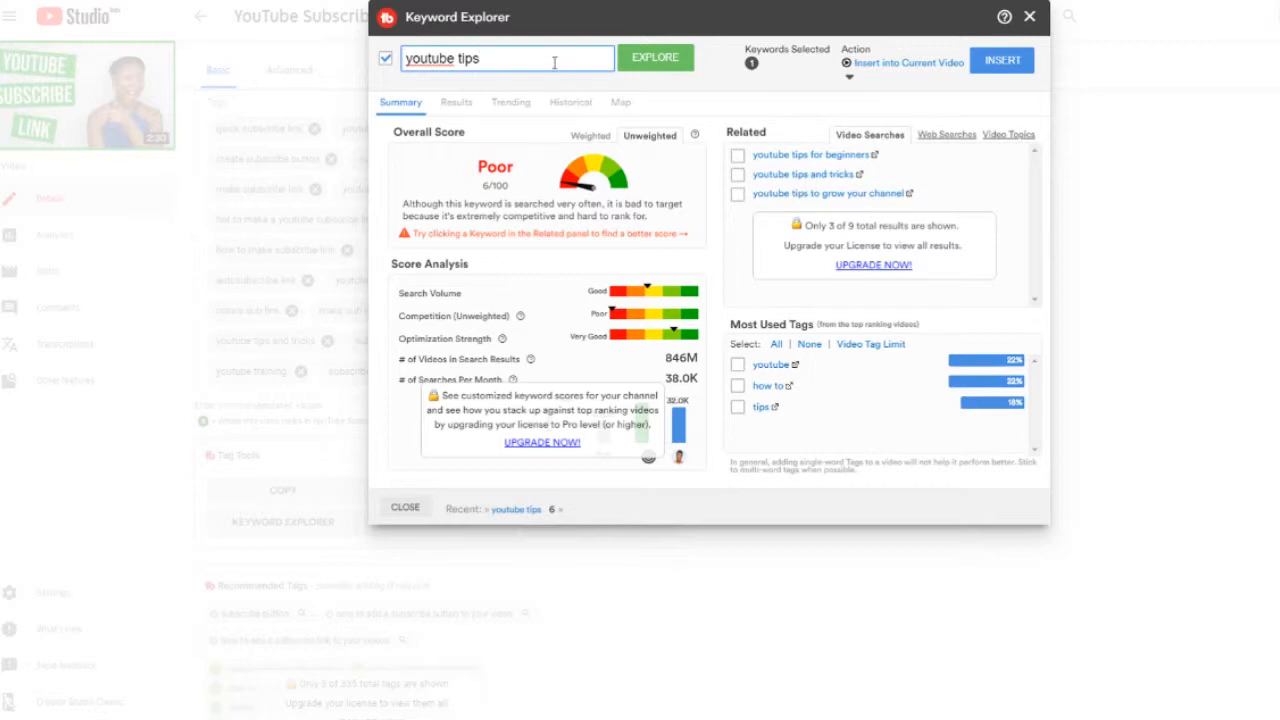
# - Explore the keyword "youtube tips and tricks for beginners" and insert it into the current video's tags
pyautogui.moveTo(554, 62); pyautogui.dragTo(497, 62)
pyautogui.write('and tricks')
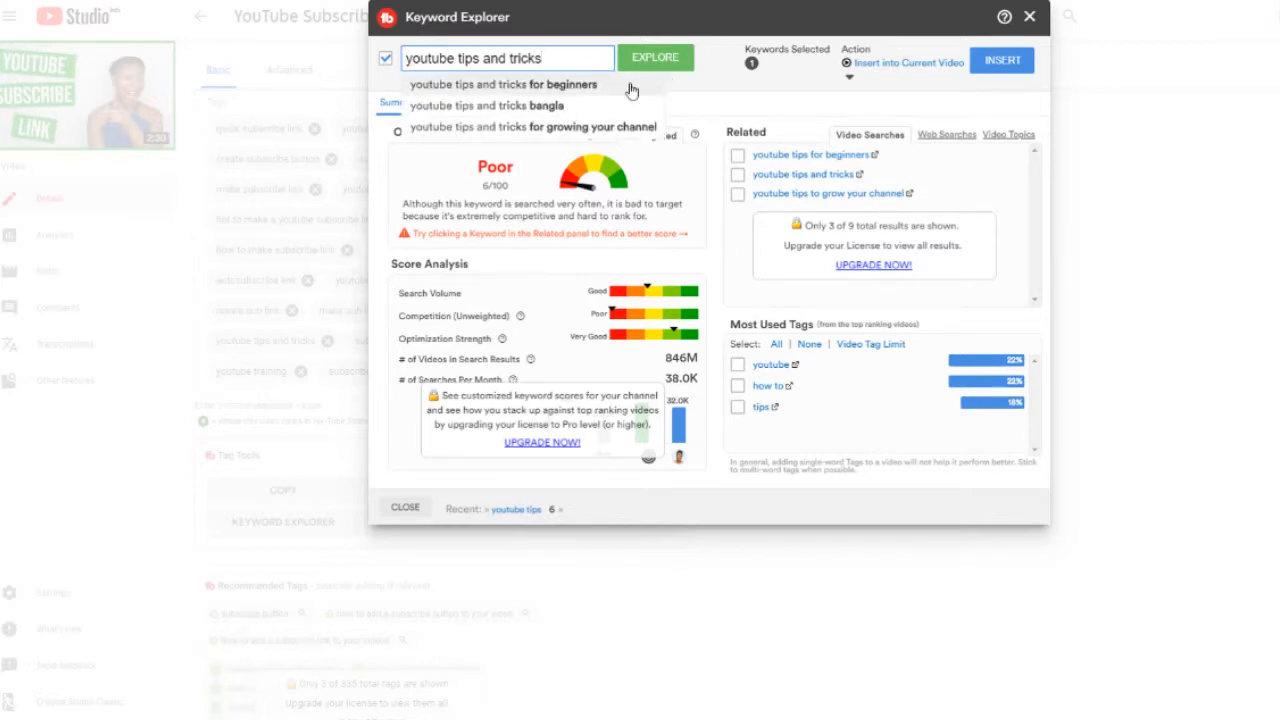
pyautogui.click(560, 62)
pyautogui.write('for beg')
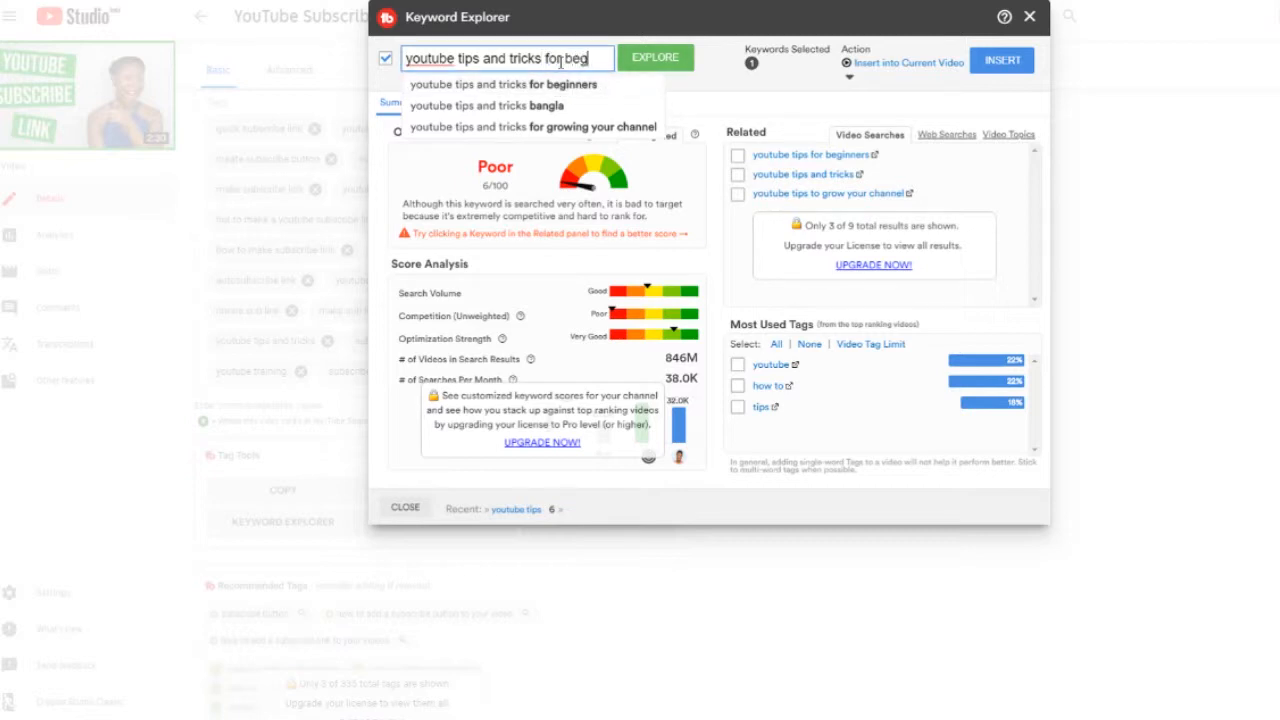
pyautogui.write('inners')
pyautogui.click(669, 63)
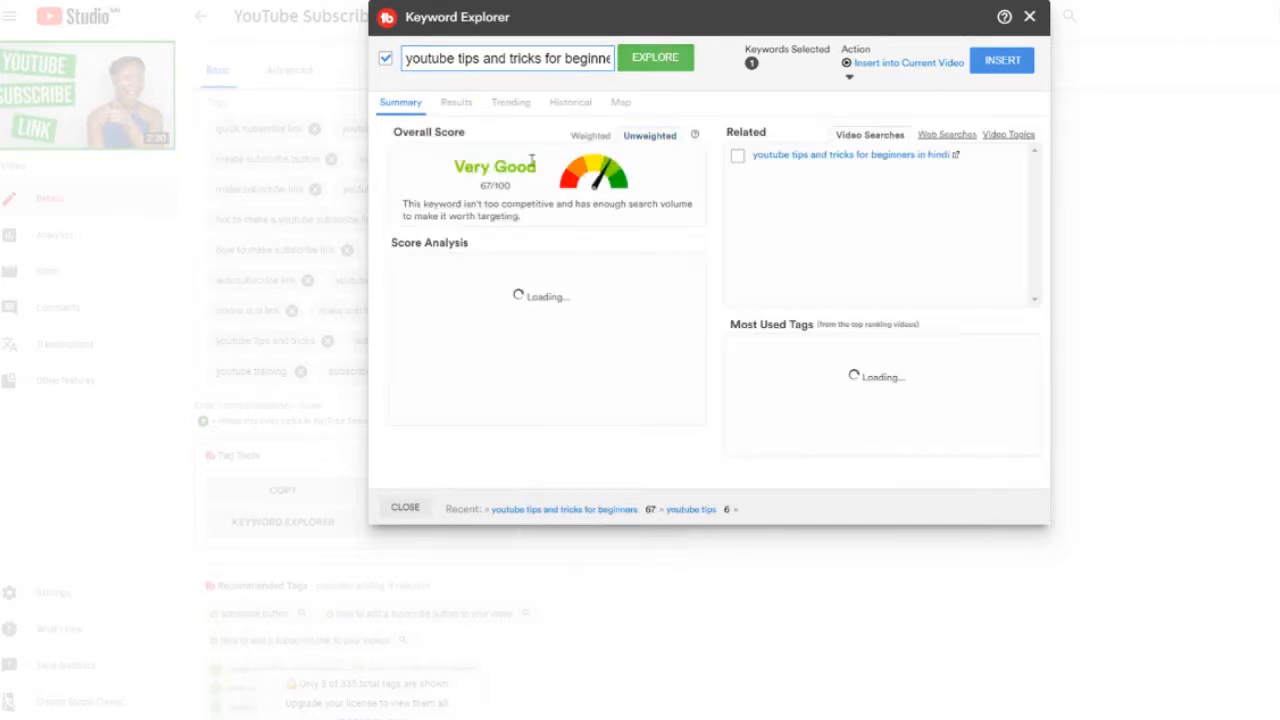
pyautogui.moveTo(453, 161); pyautogui.dragTo(527, 182)
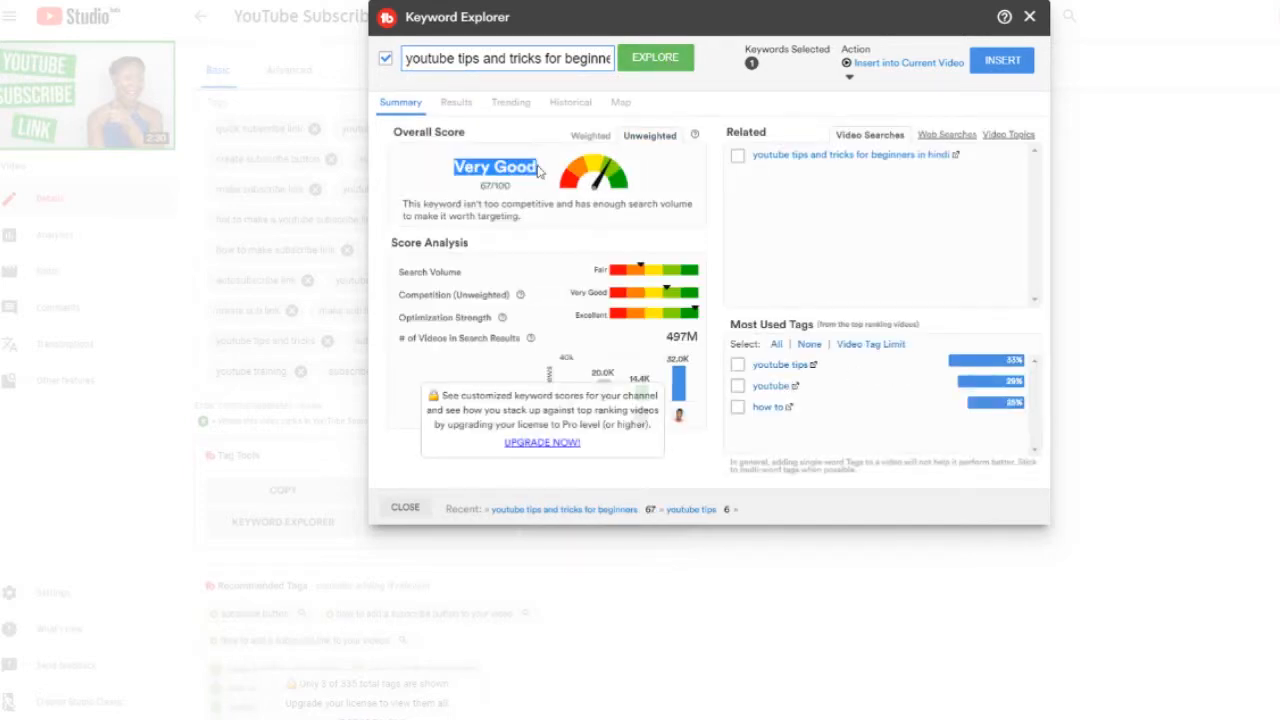
pyautogui.click(538, 198)
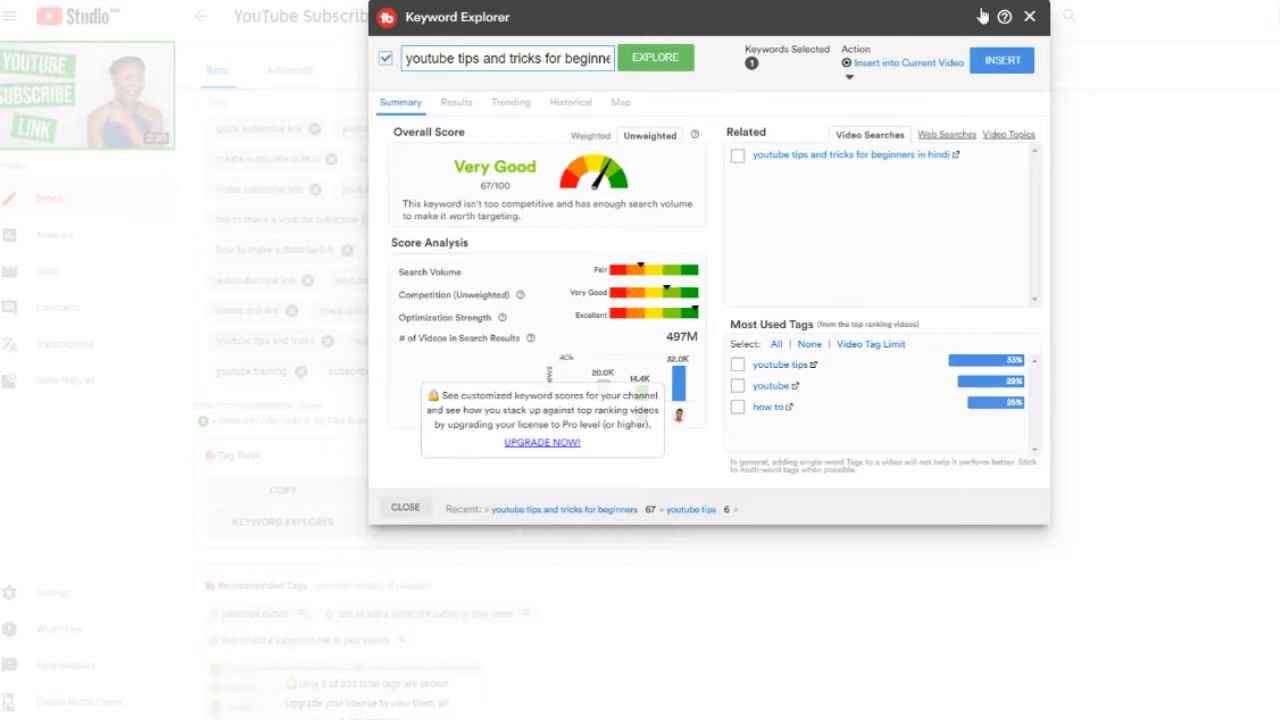
pyautogui.click(998, 62)
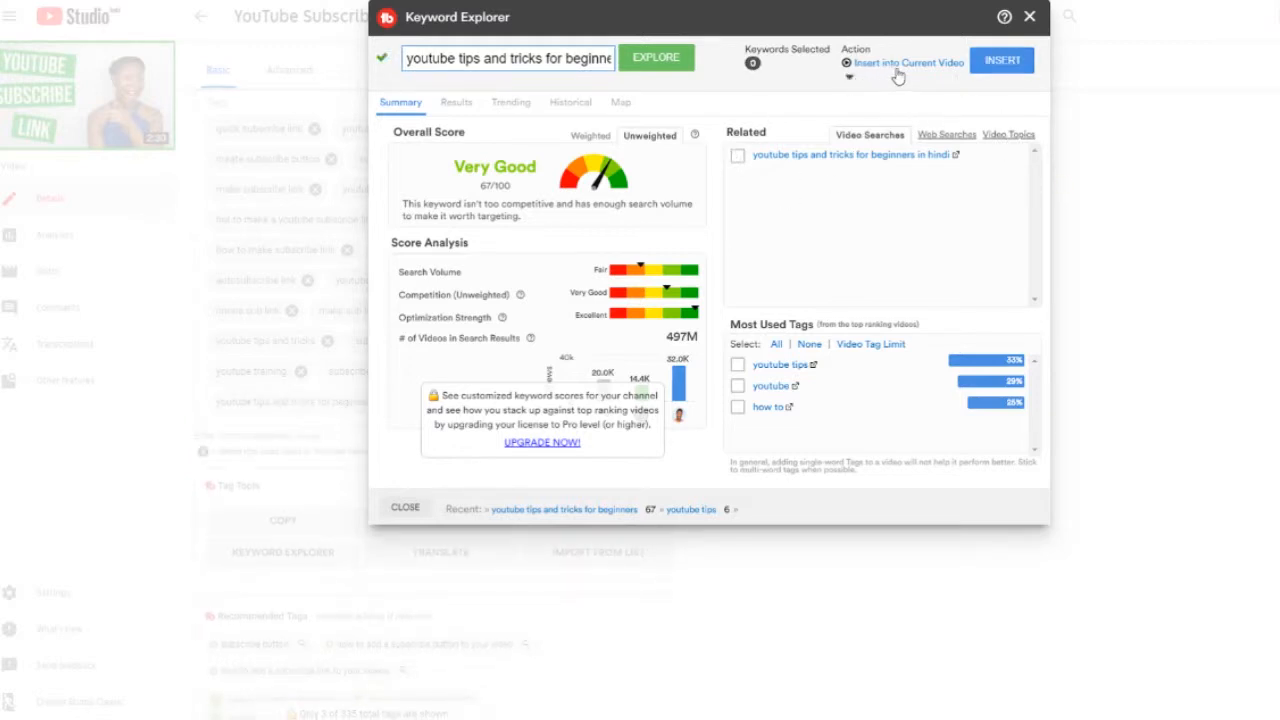
pyautogui.click(849, 78)
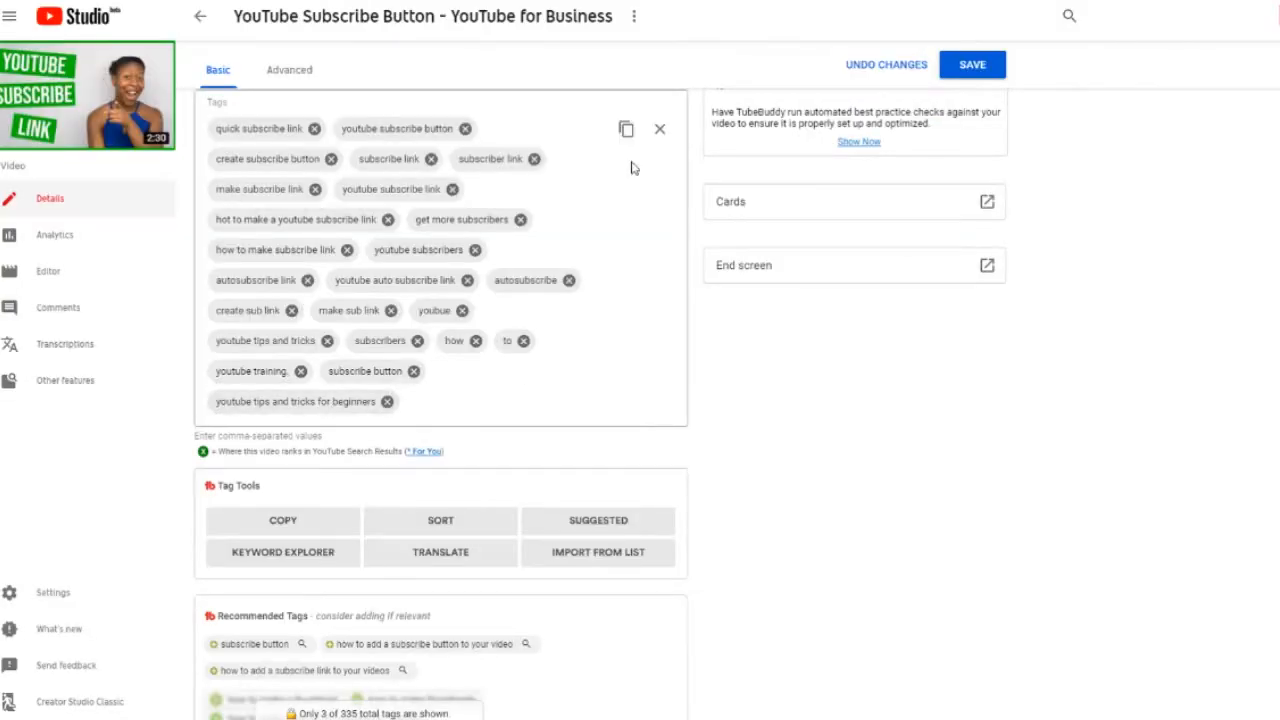
# - Clear all tags from the video
pyautogui.click(660, 129)
pyautogui.scroll(3, 634, 347)
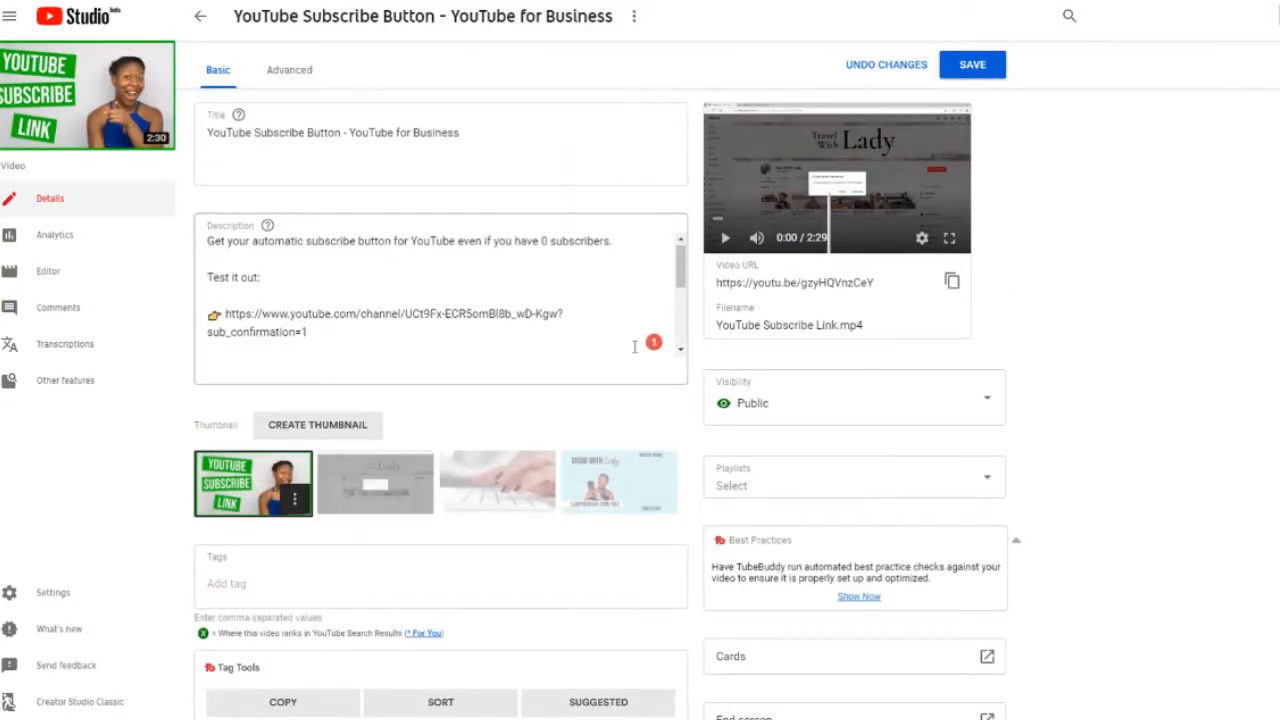
pyautogui.scroll(-6, 634, 347)
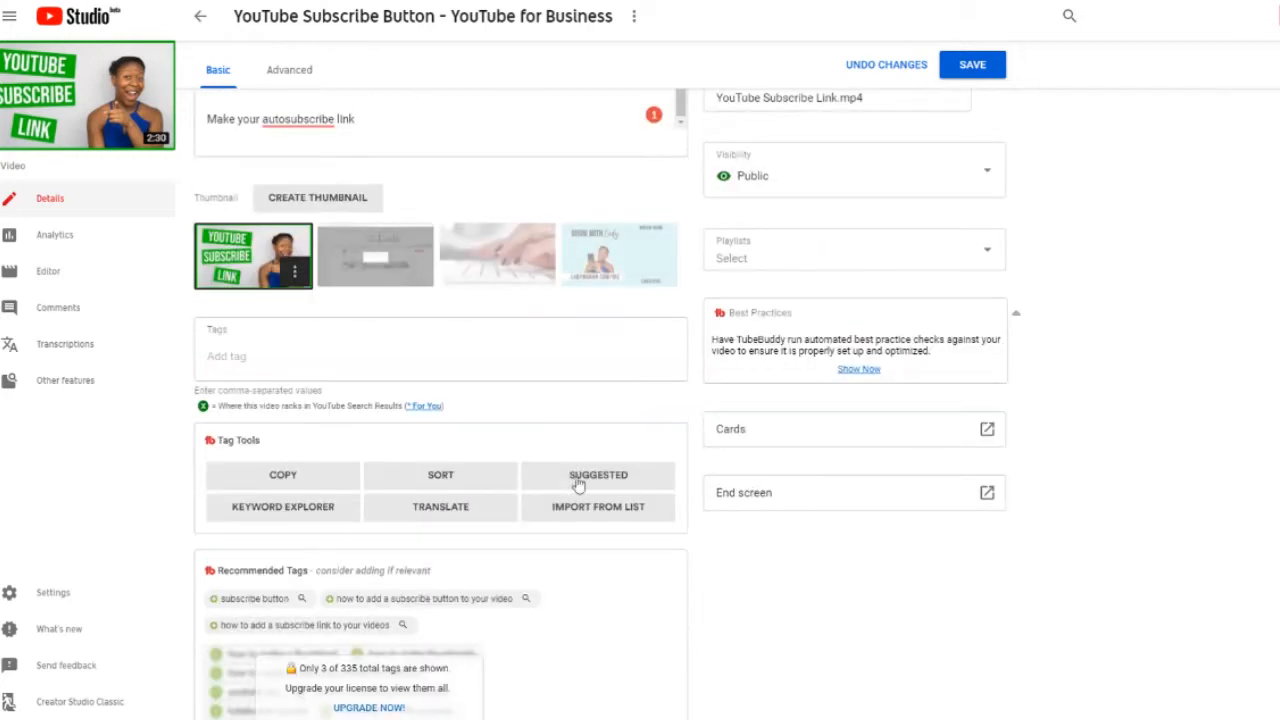
# - Review the "YouTube for Beginners" tag list in TubeBuddy's Tag Lists and create a new list named "Lovely"
pyautogui.click(650, 514)
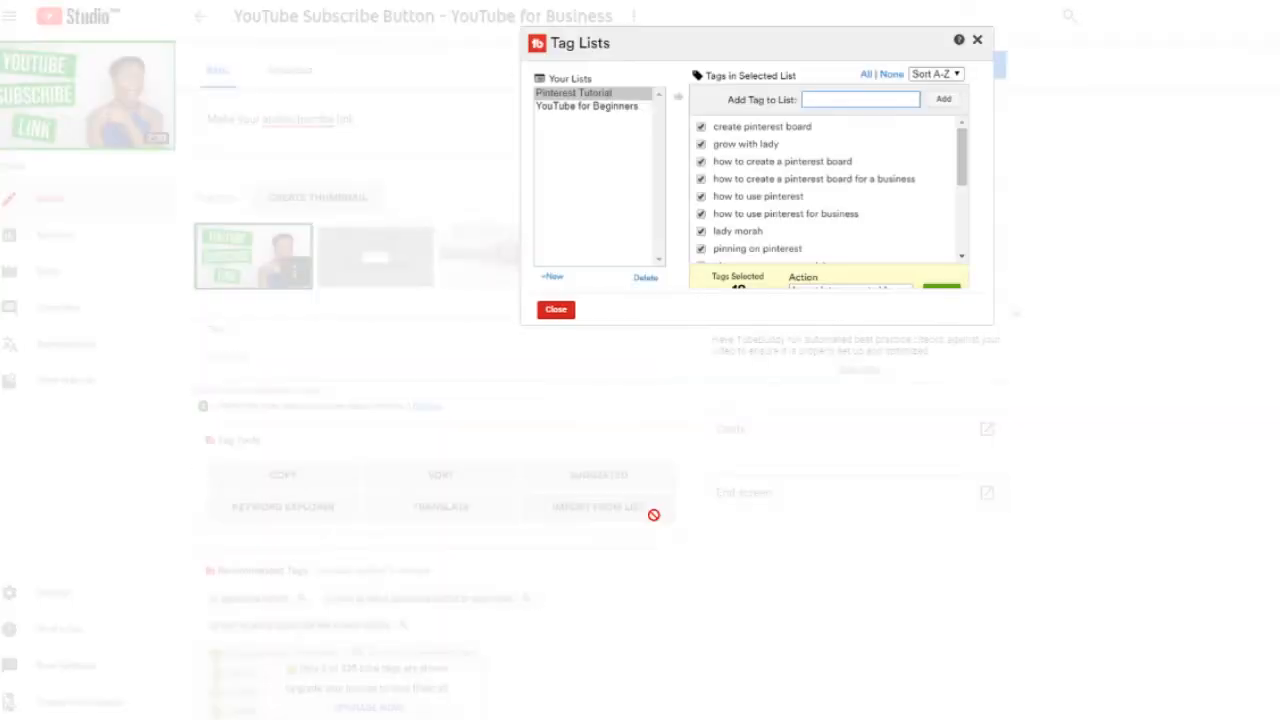
pyautogui.click(582, 106)
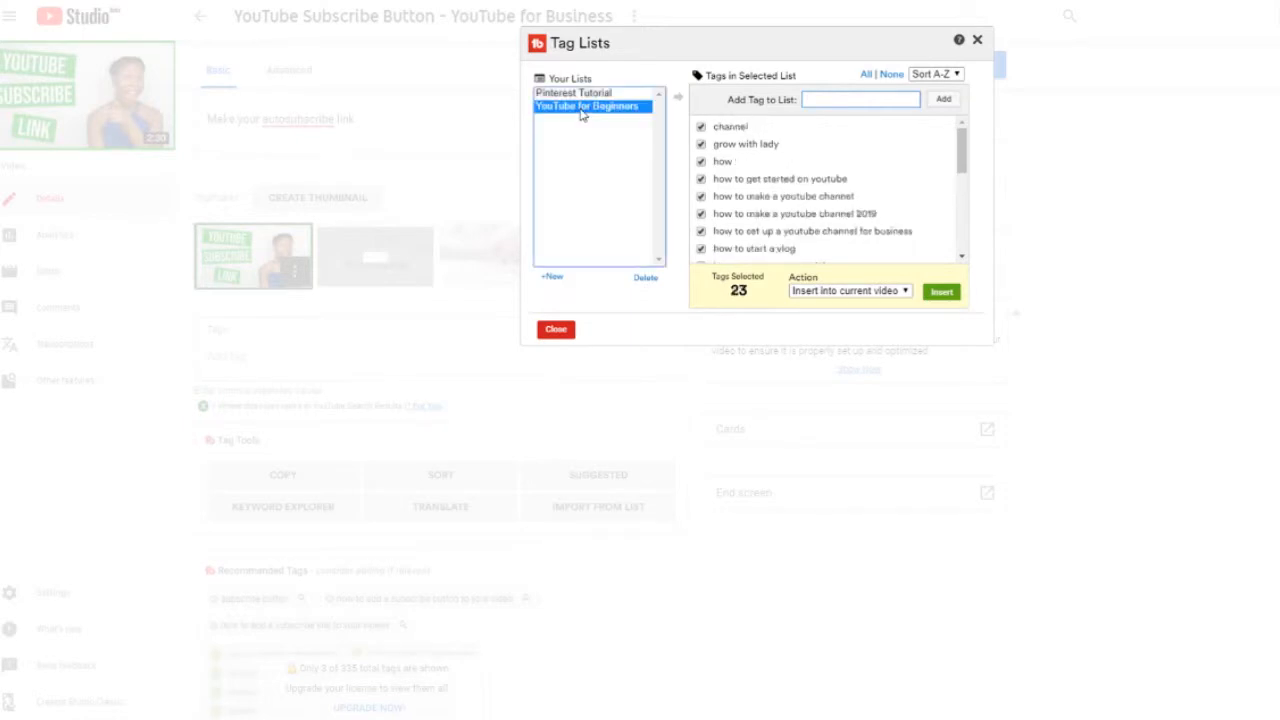
pyautogui.click(551, 281)
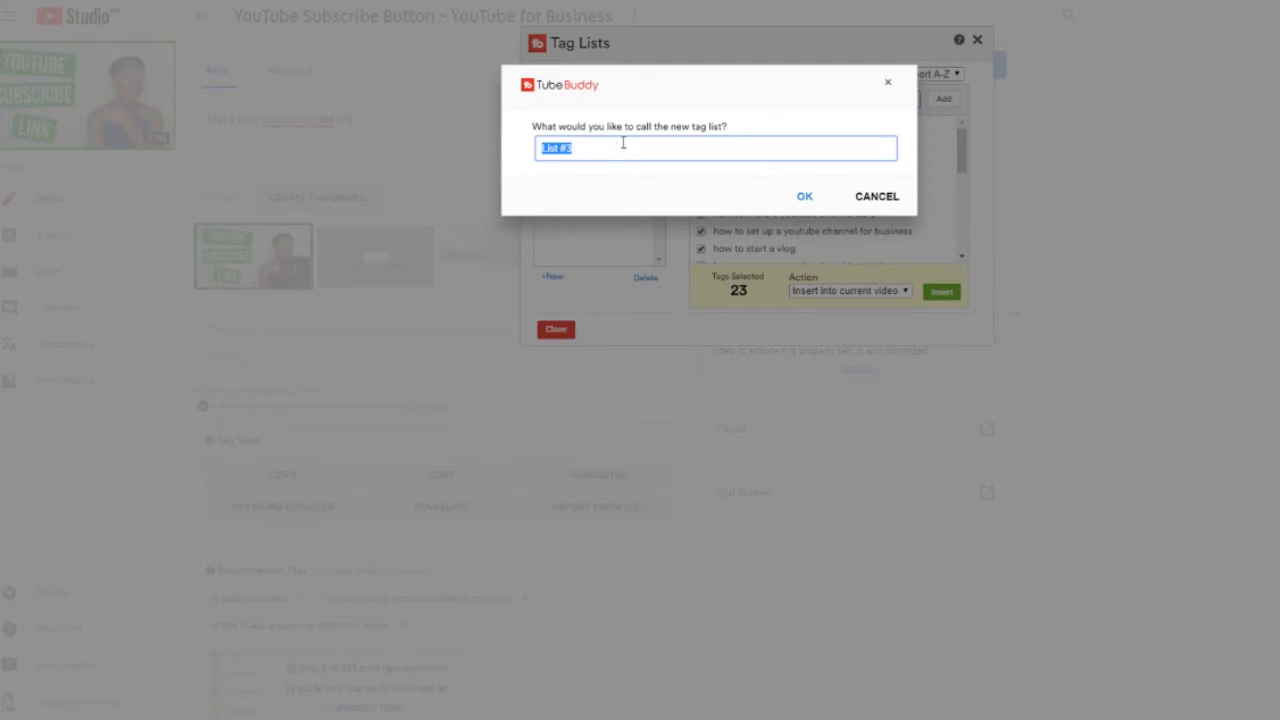
pyautogui.write('Lovely')
pyautogui.click(805, 196)
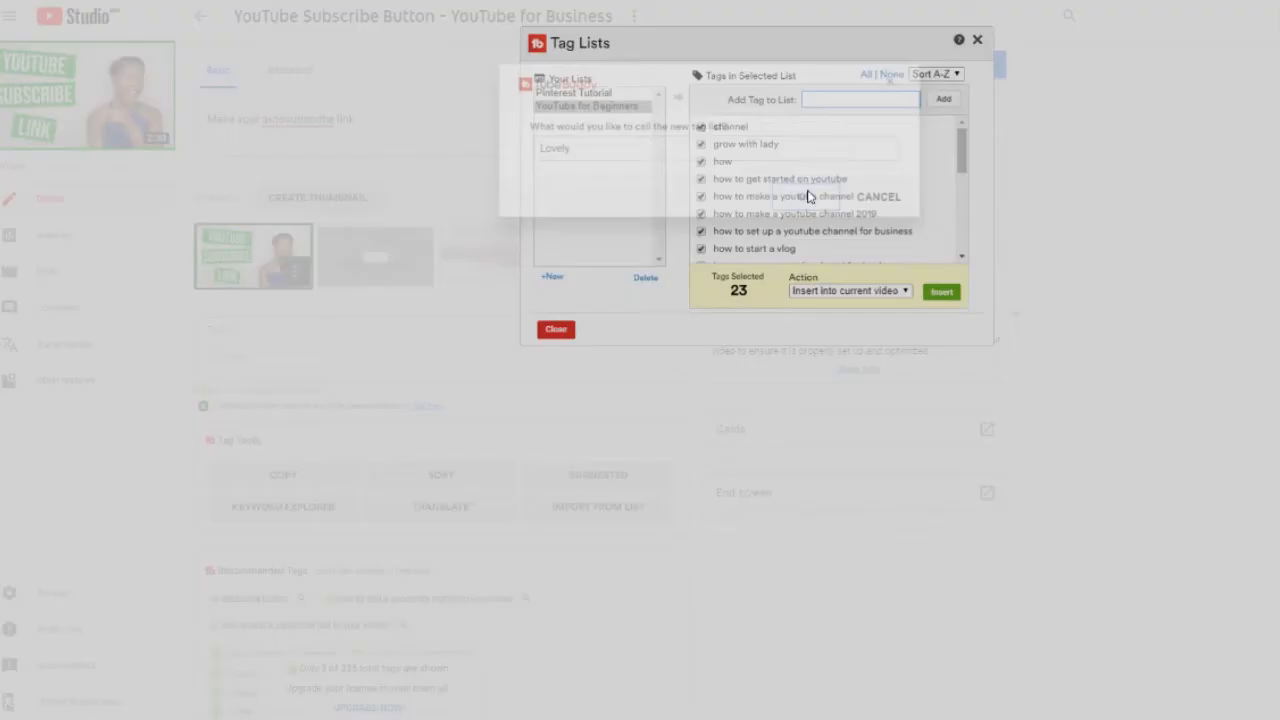
# - Add the tags "I think you're lovely" and "hello there" to the "Lovely" tag list
pyautogui.click(845, 103)
pyautogui.write("I think you're lovely")
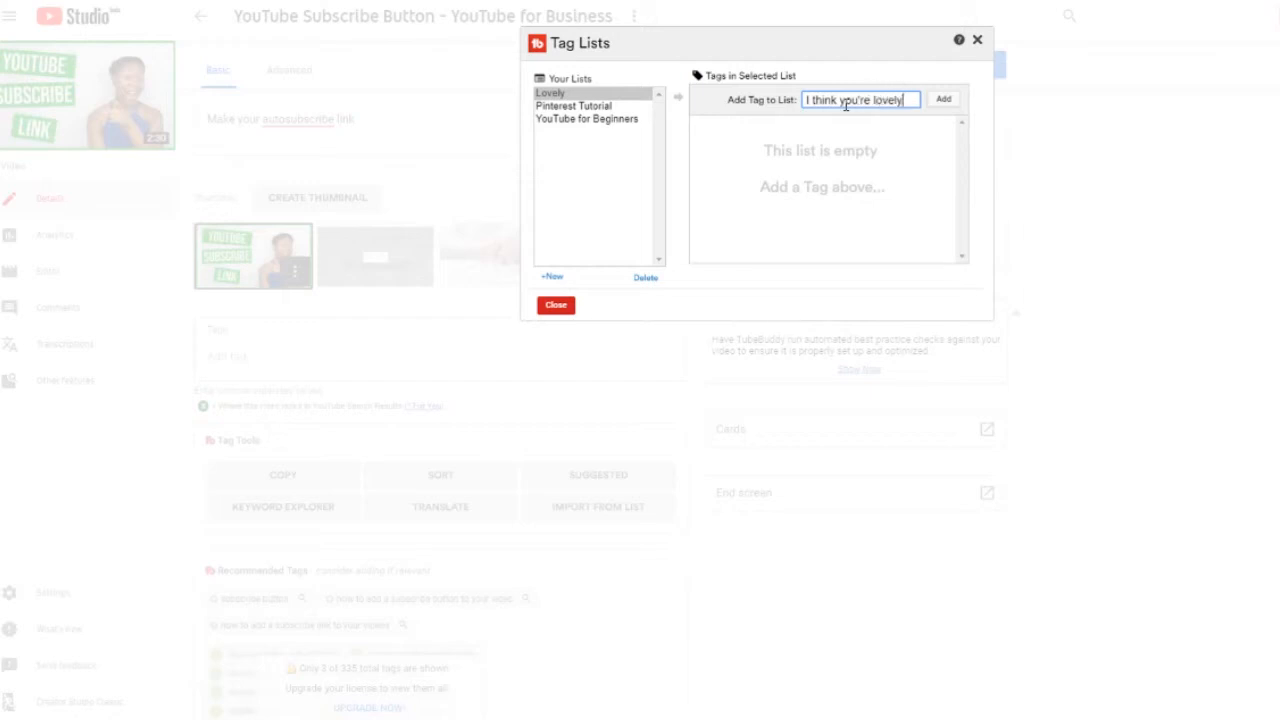
pyautogui.press('Return')
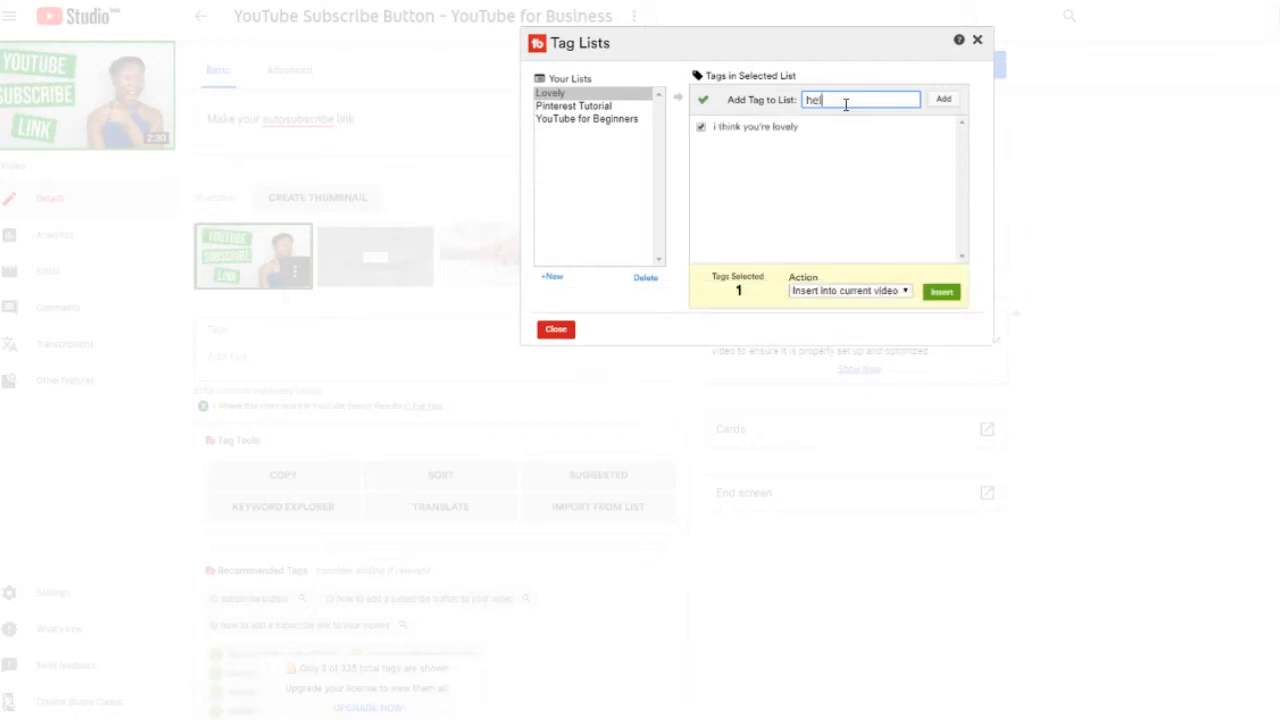
pyautogui.write('hello there')
pyautogui.press('Return')
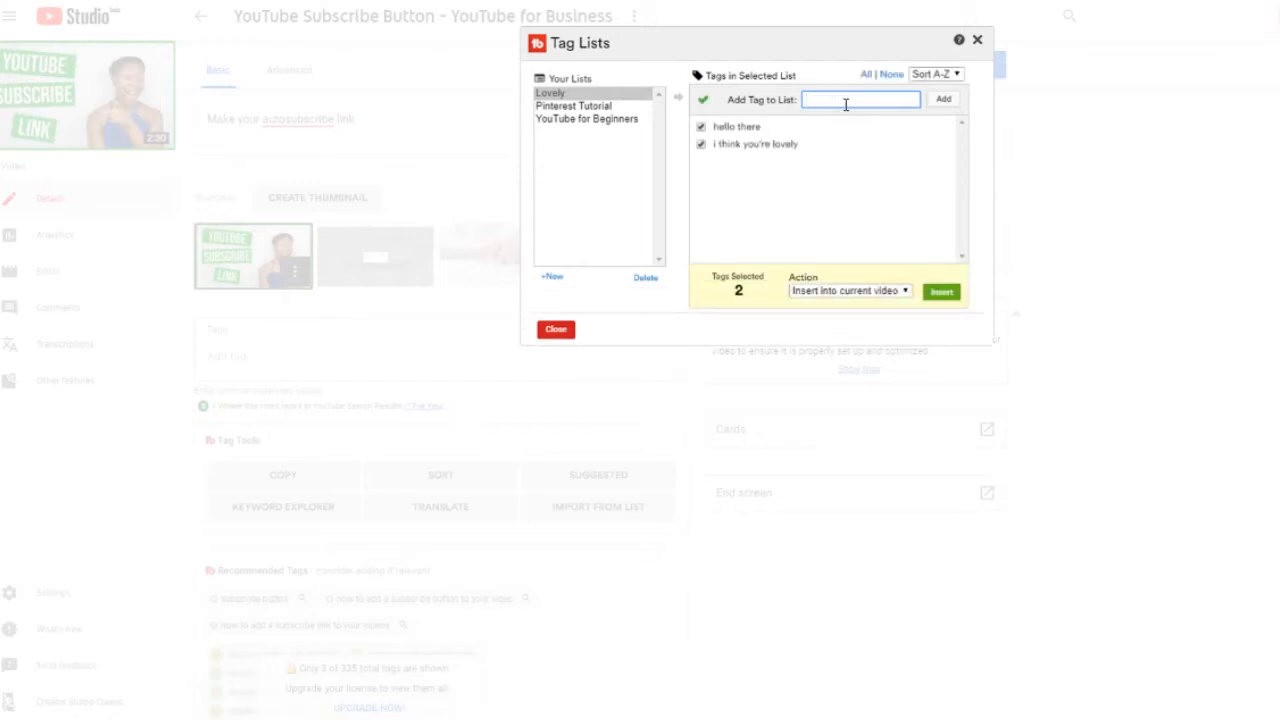
# - Add the tags "yes", "happy" and "sunshine" to the "Lovely" tag list
pyautogui.write('yes')
pyautogui.press('Return')
pyautogui.write('happy')
pyautogui.press('Return')
pyautogui.write('sunshi')
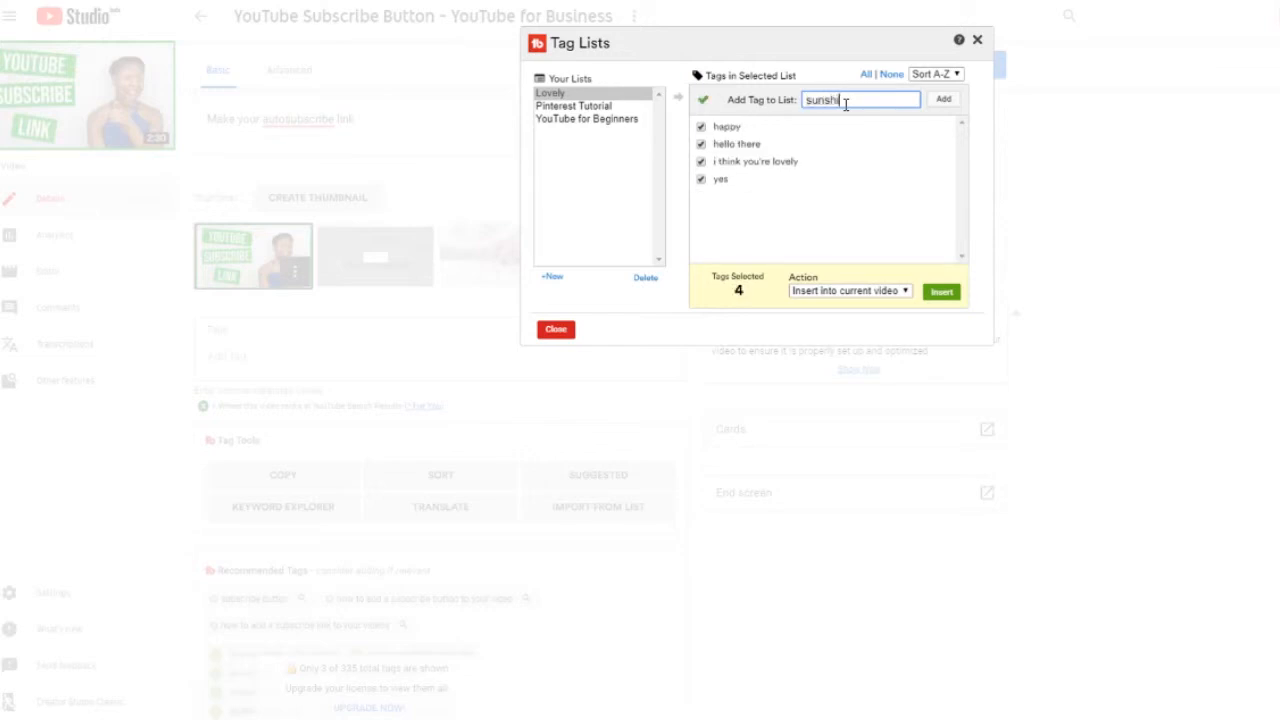
pyautogui.write('ne')
pyautogui.press('Return')
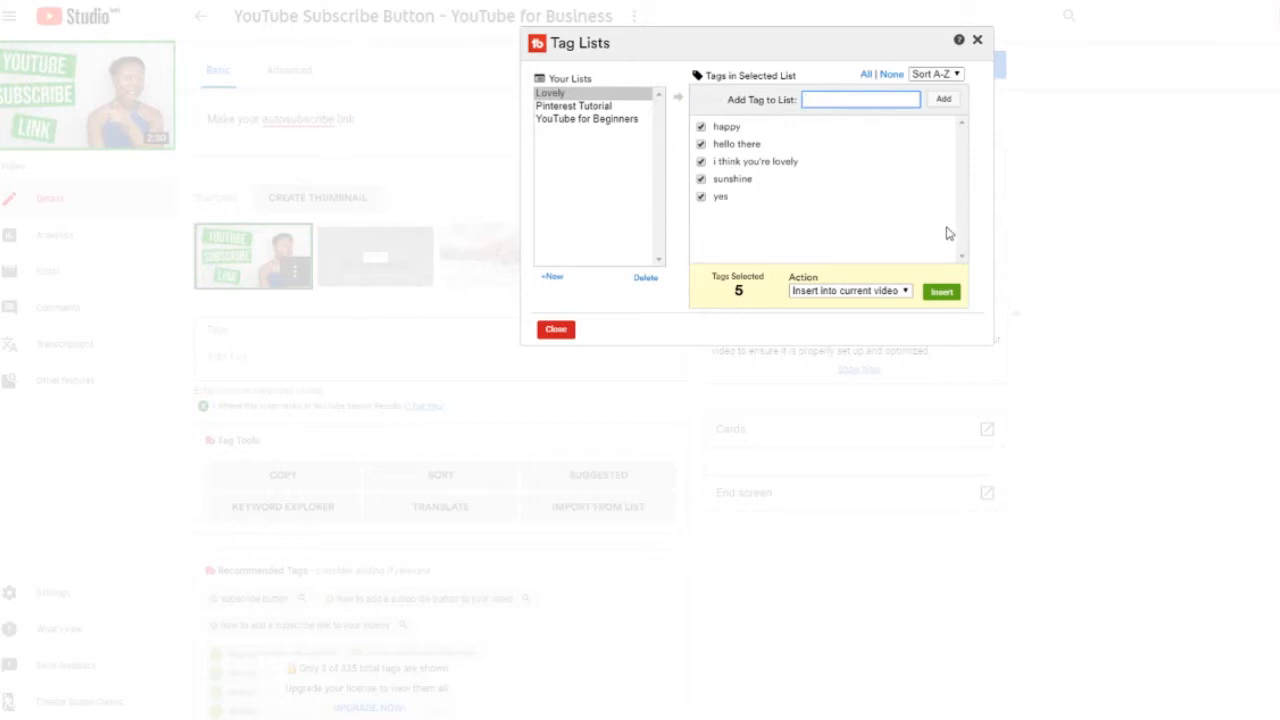
# - Check the available tag actions and insert all tags of the "Lovely" list into the current video
pyautogui.click(845, 291)
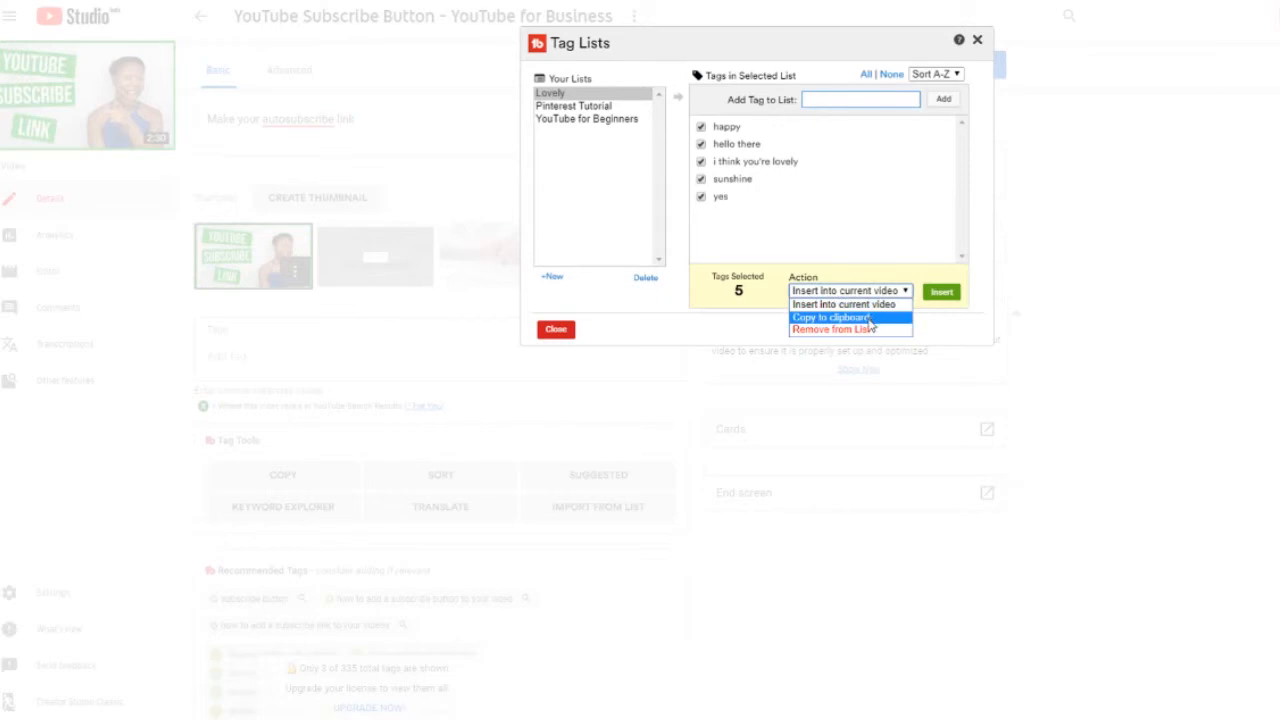
pyautogui.click(877, 291)
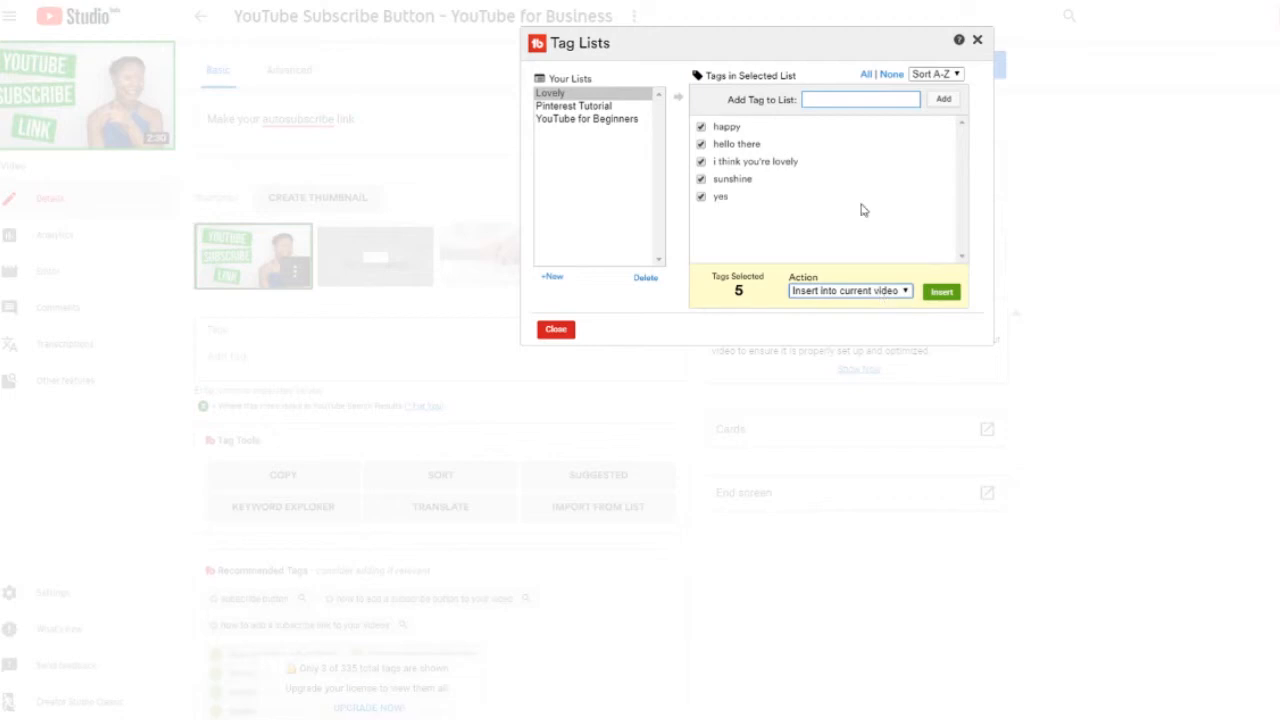
pyautogui.click(942, 296)
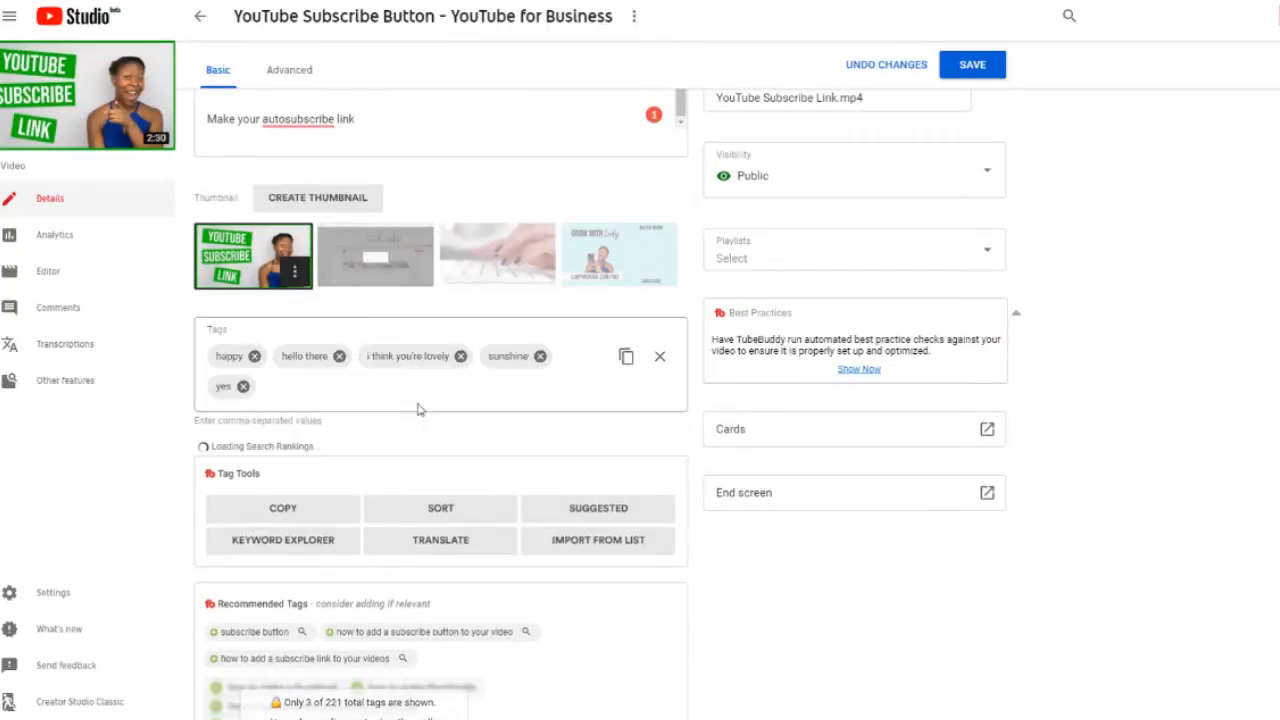
# - Import all tags of the "Pinterest Tutorial" list into the current video
pyautogui.click(572, 540)
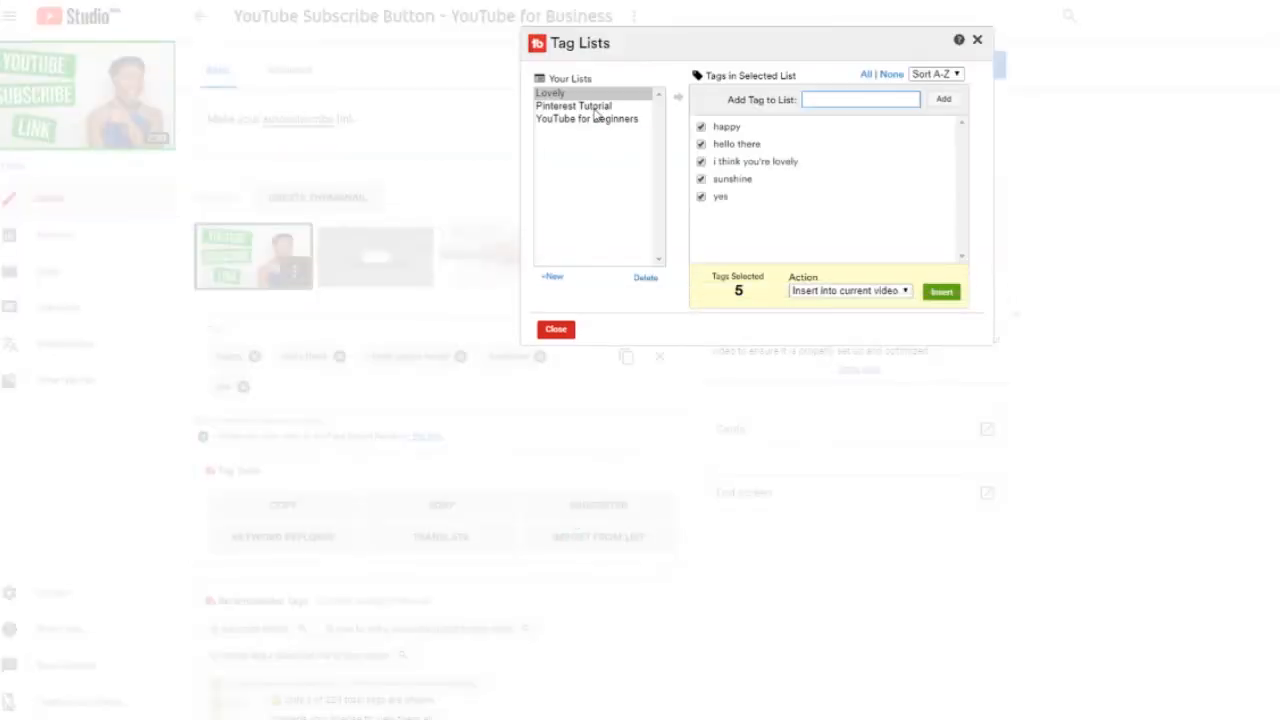
pyautogui.click(595, 112)
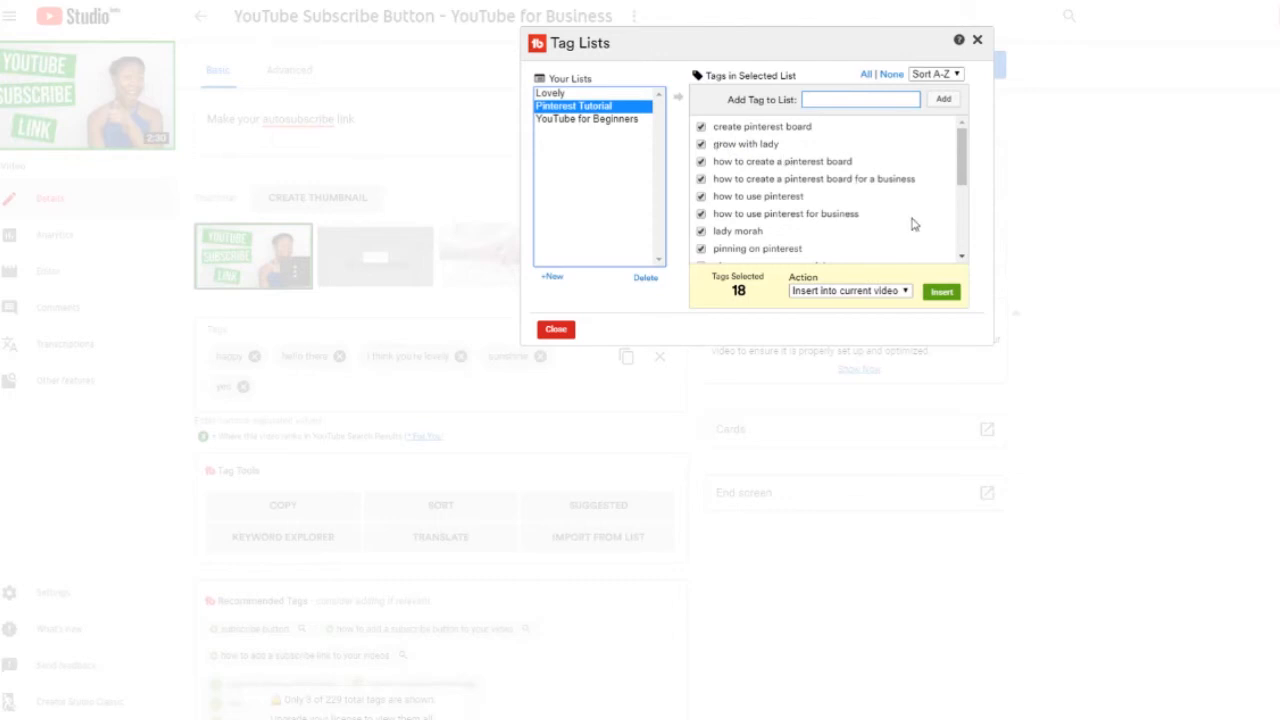
pyautogui.click(941, 292)
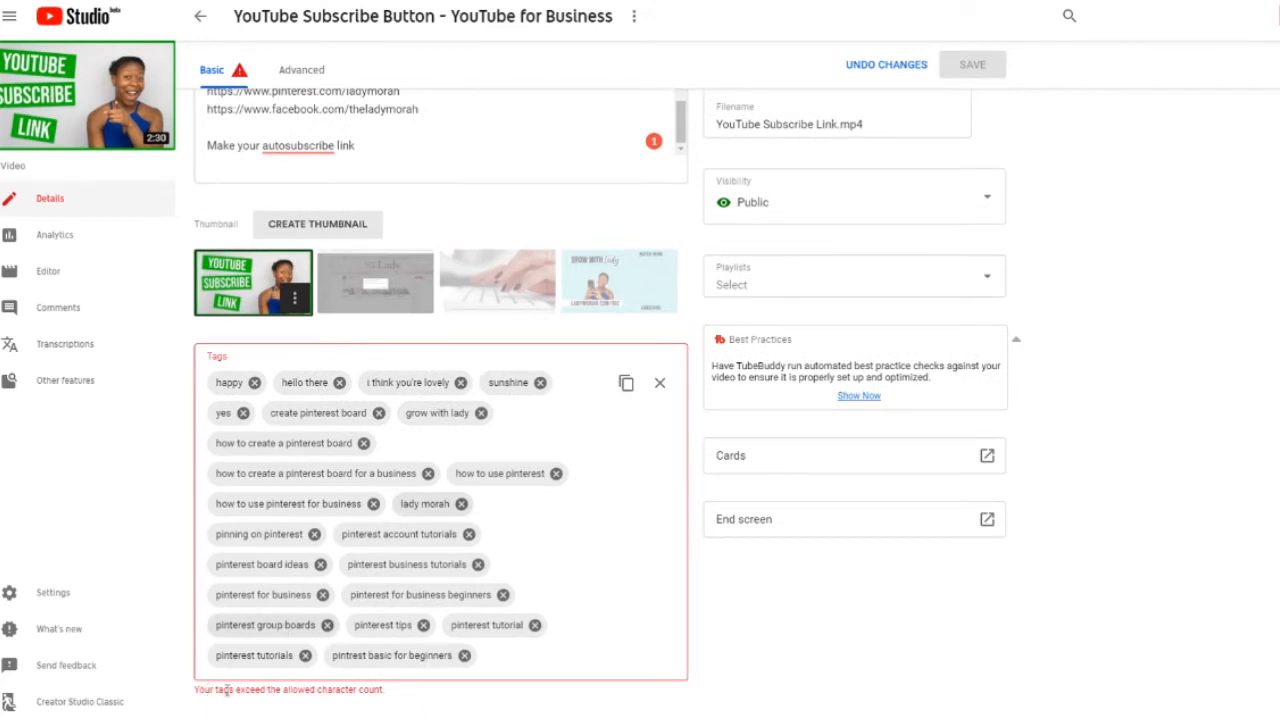
# - Clear all tags from the video and undo the unsaved changes to restore its original tags
pyautogui.click(660, 385)
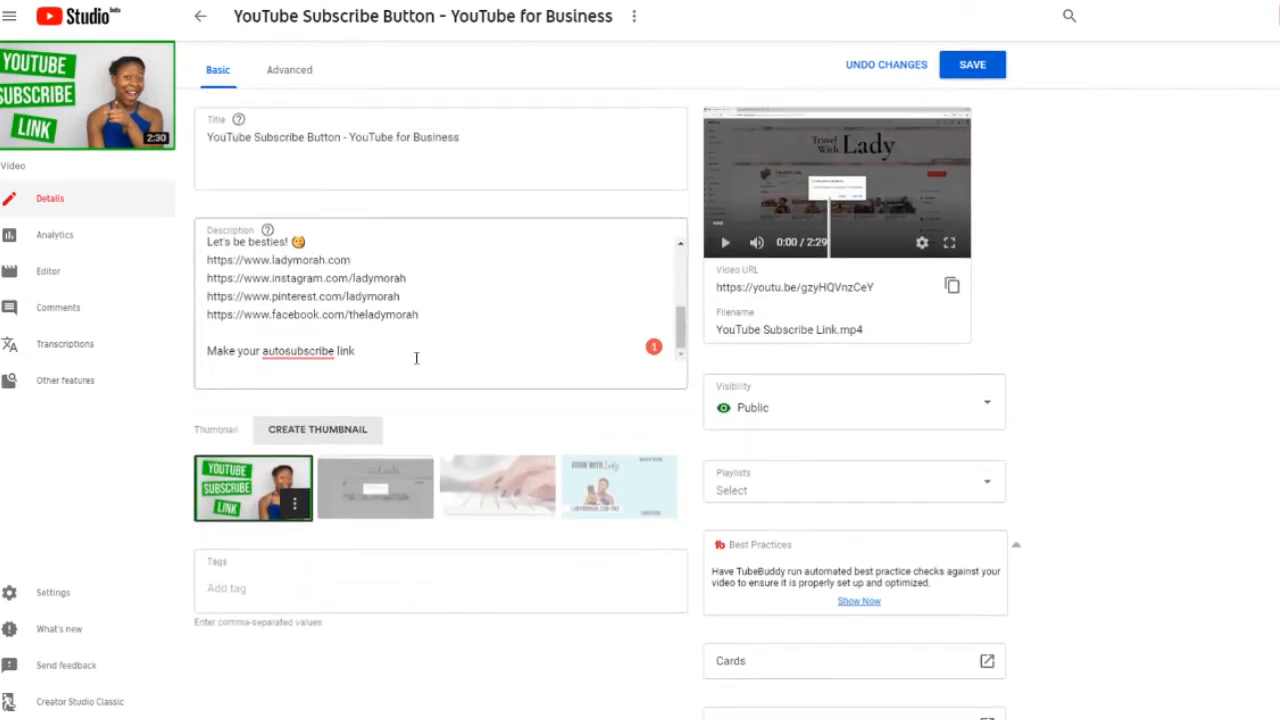
pyautogui.click(258, 528)
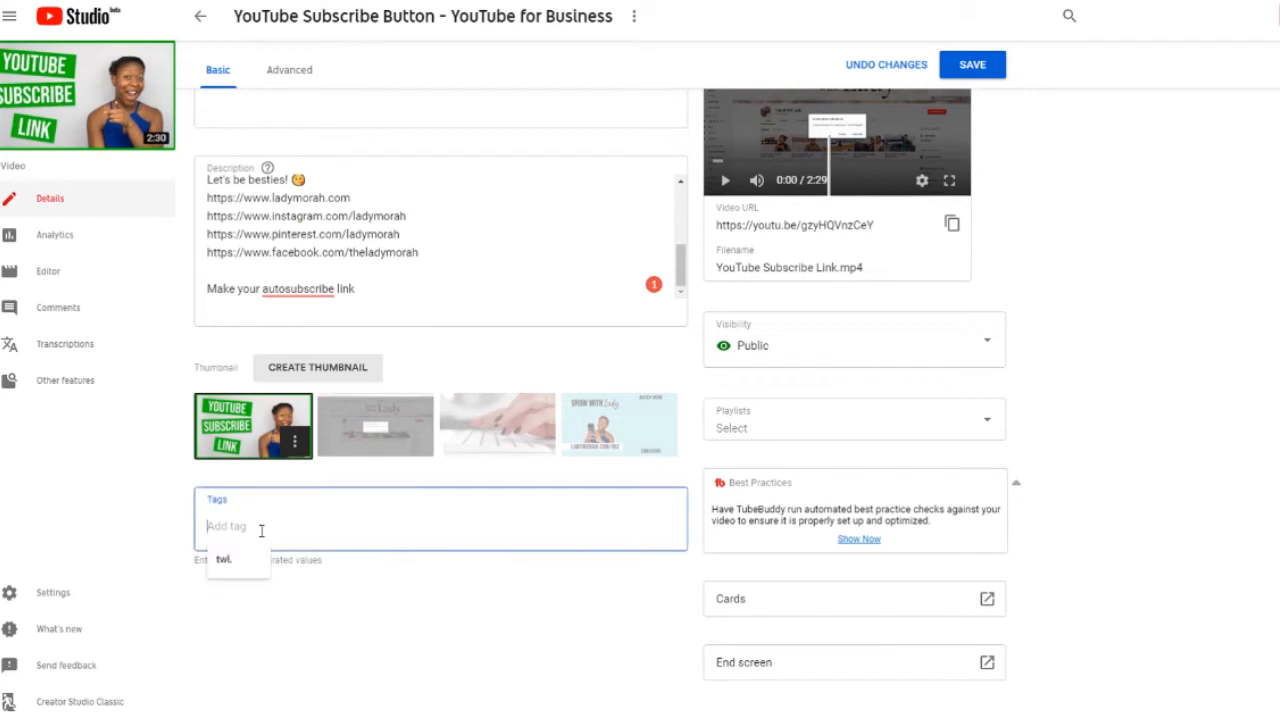
pyautogui.click(418, 556)
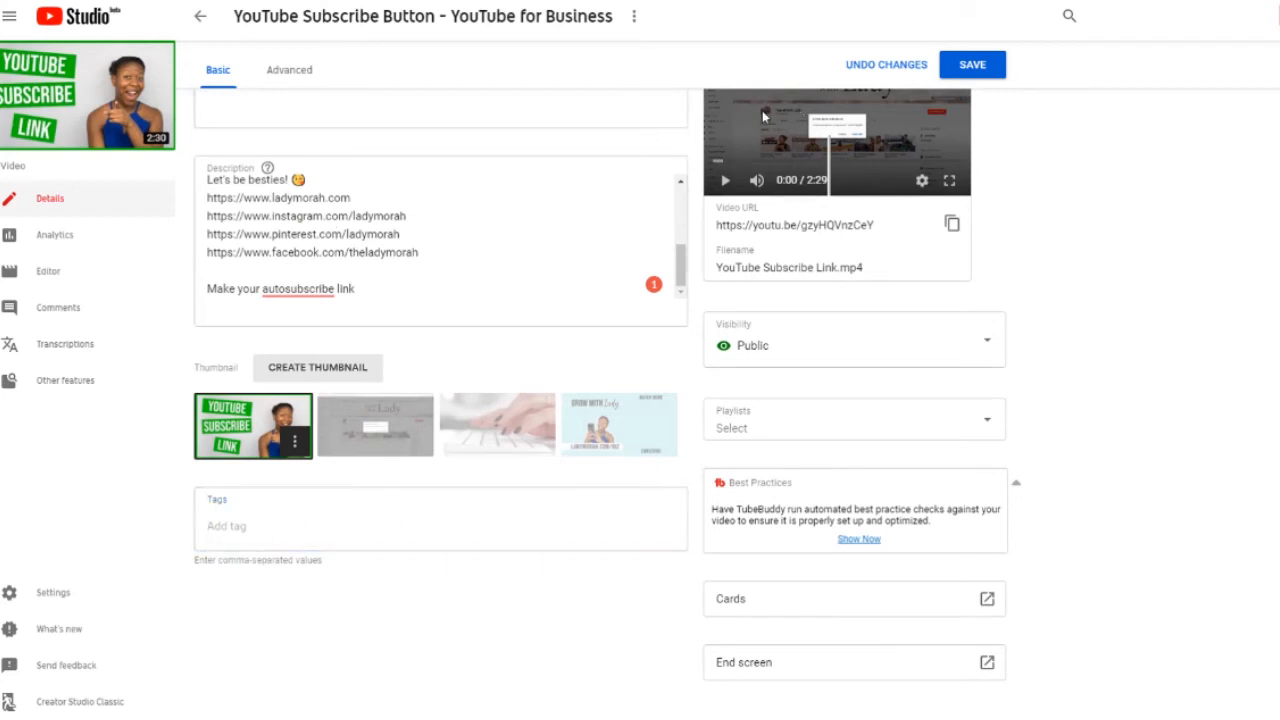
pyautogui.click(870, 70)
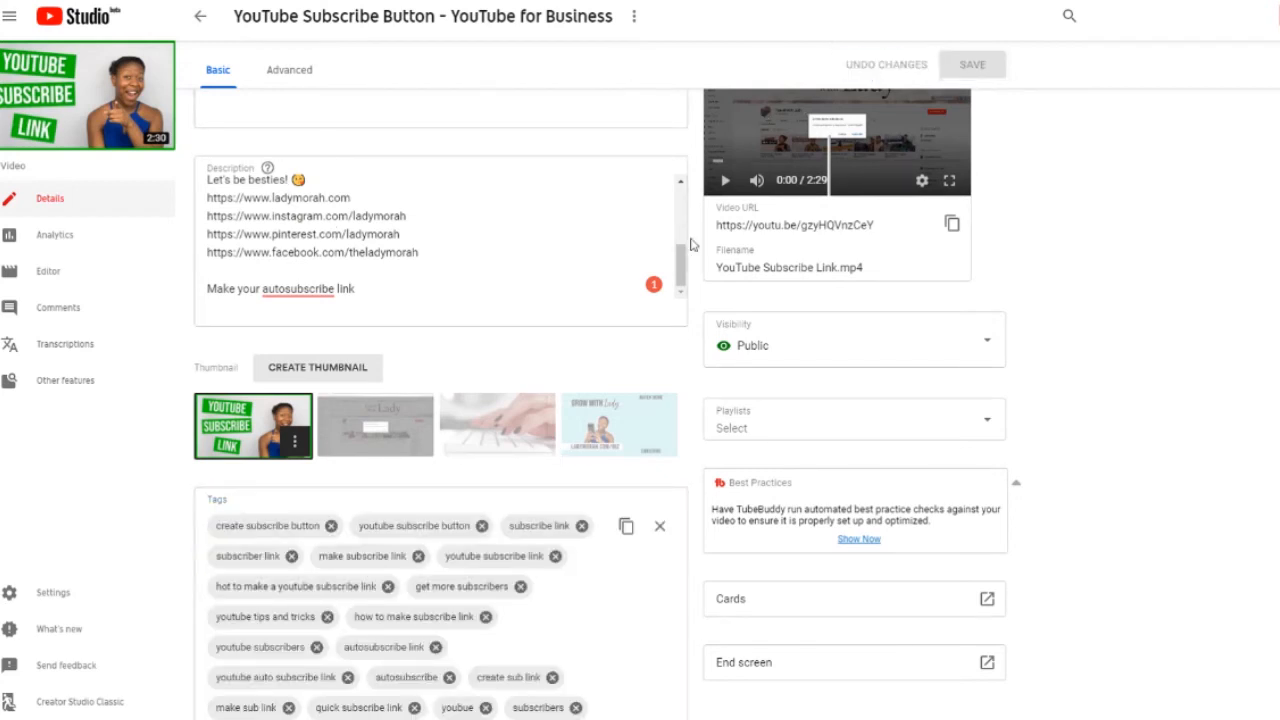
pyautogui.scroll(-1, 690, 245)
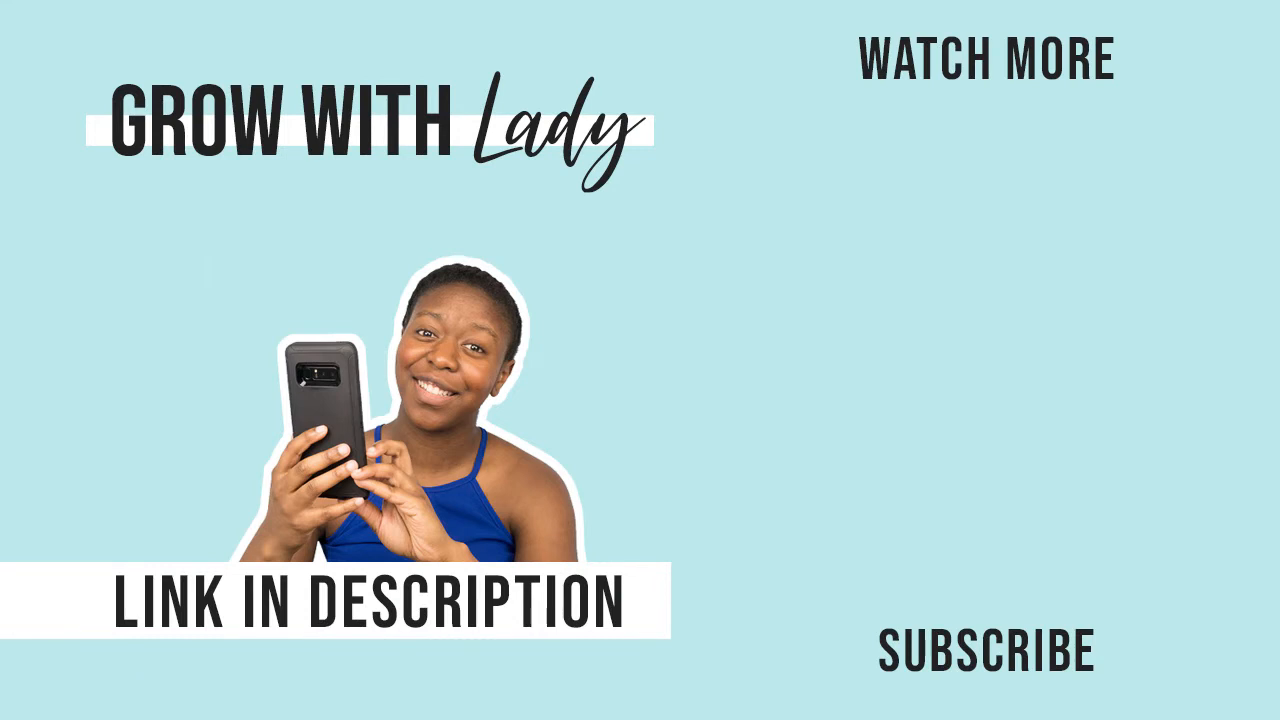